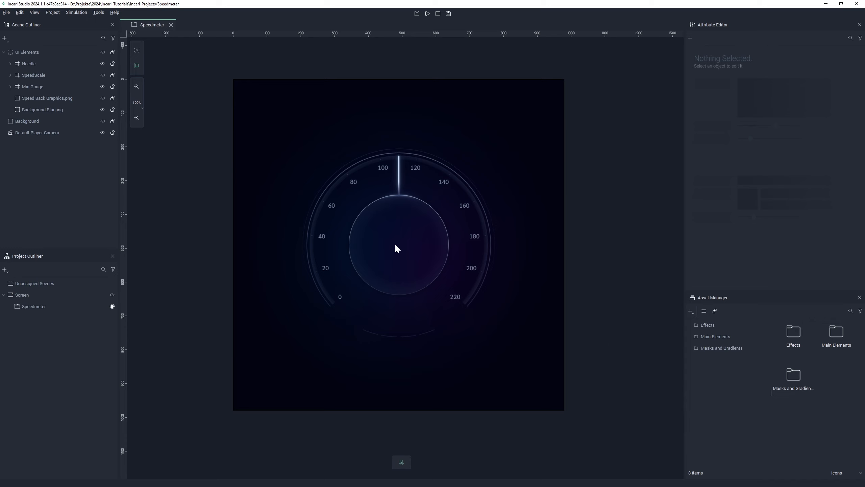
Create a vector text object in the scene and name it Speed
{"action": "right_click", "coordinate": [73, 164]}
{"action": "mouse_move", "coordinate": [90, 169]}
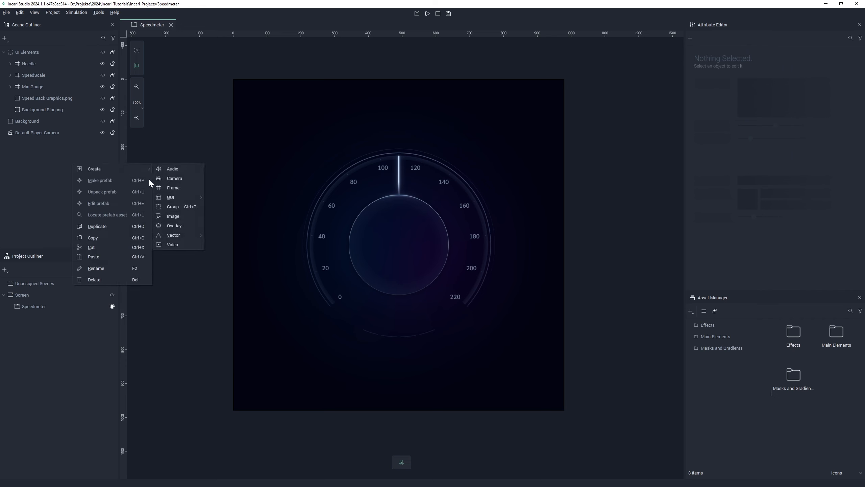
{"action": "mouse_move", "coordinate": [182, 234]}
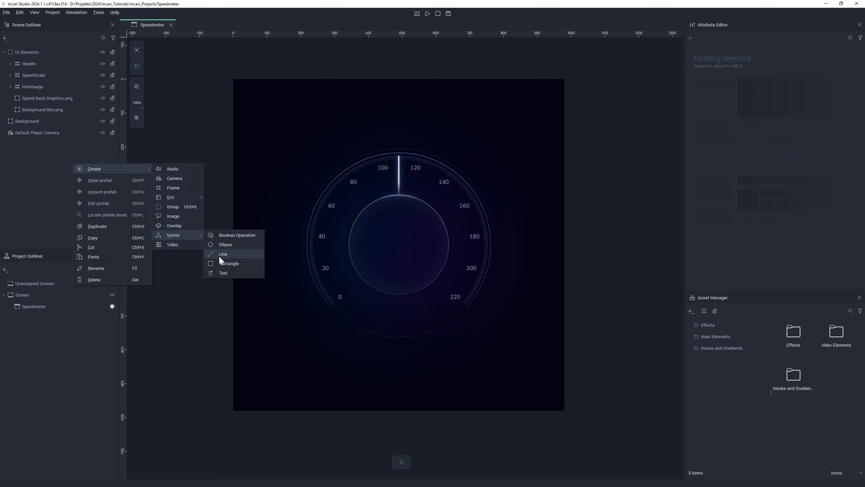
{"action": "left_click", "coordinate": [223, 273]}
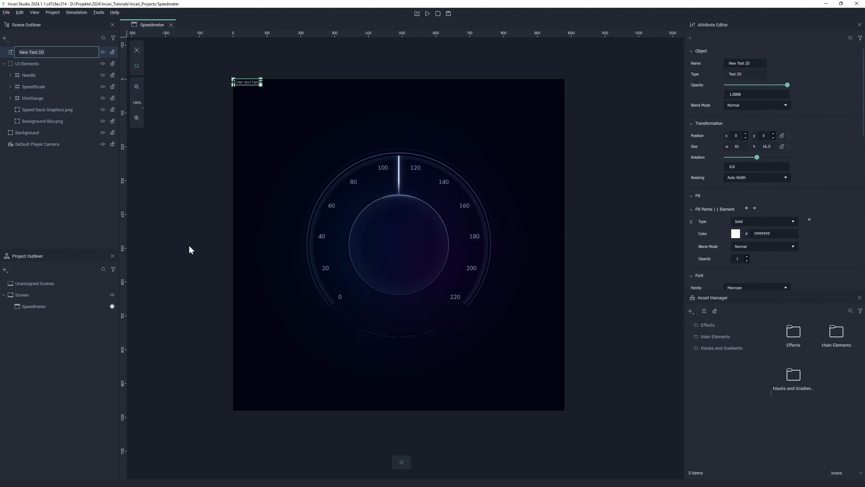
{"action": "type", "text": "Speed"}
{"action": "key", "text": "Return"}
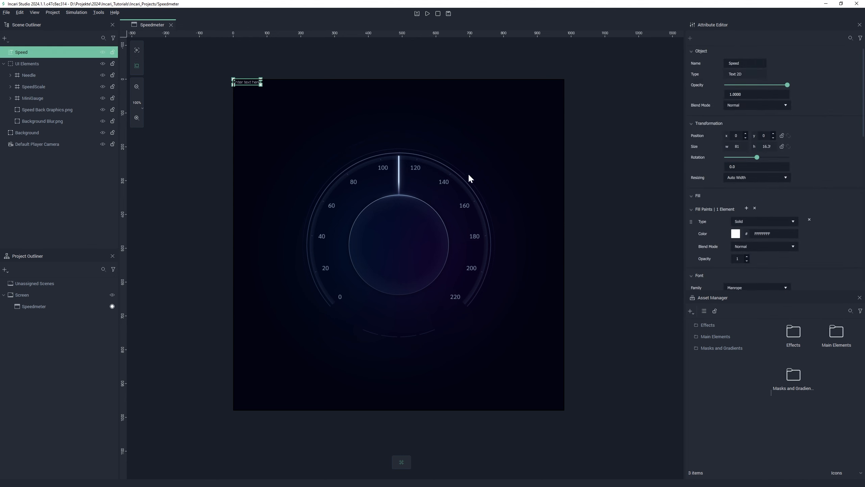
Set the Speed text's font size to 50 and its font style to Regular
{"action": "scroll", "coordinate": [806, 195], "scroll_direction": "down", "scroll_amount": 5}
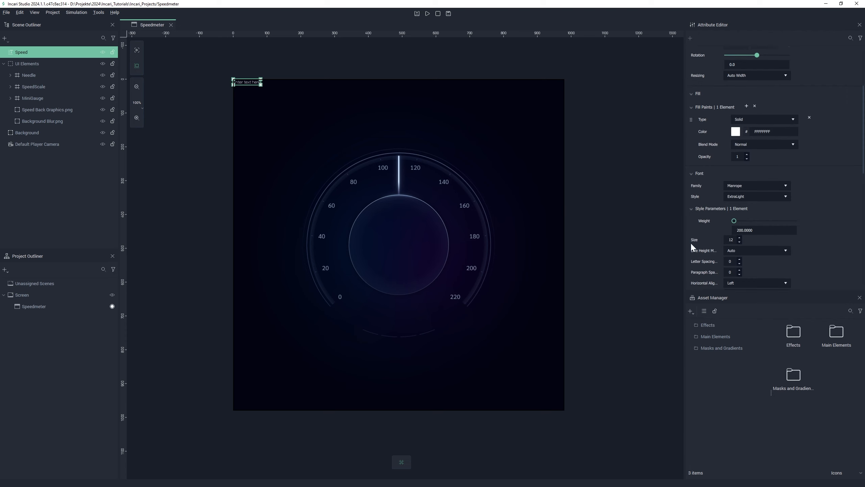
{"action": "left_click", "coordinate": [731, 240]}
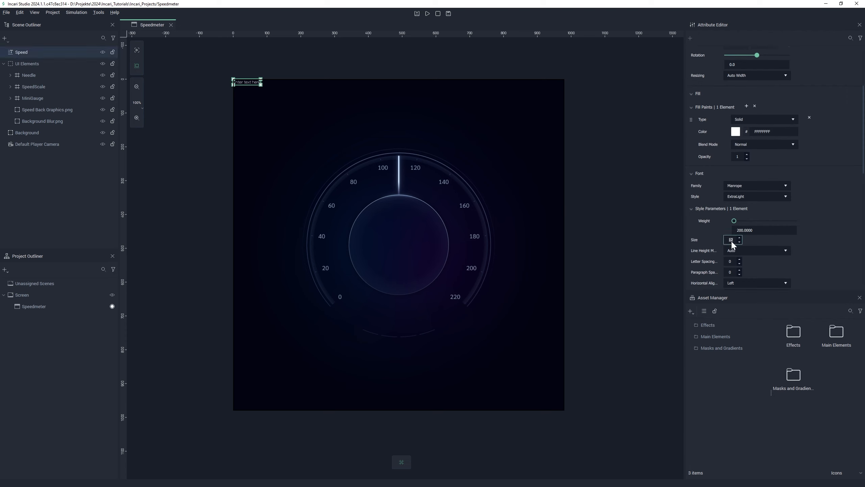
{"action": "type", "text": "50"}
{"action": "key", "text": "Return"}
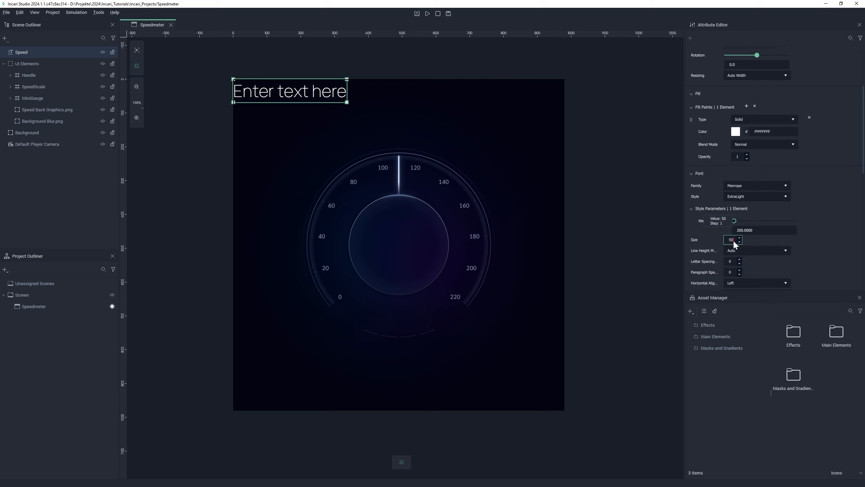
{"action": "left_click", "coordinate": [782, 196]}
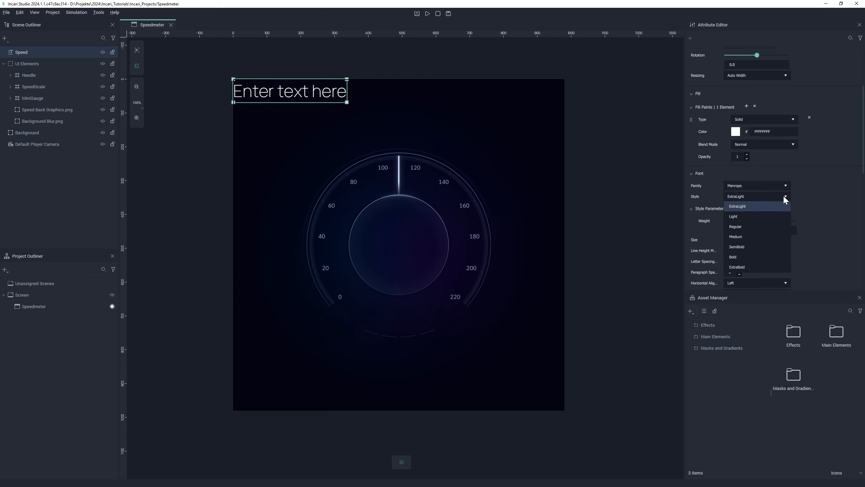
{"action": "left_click", "coordinate": [748, 227]}
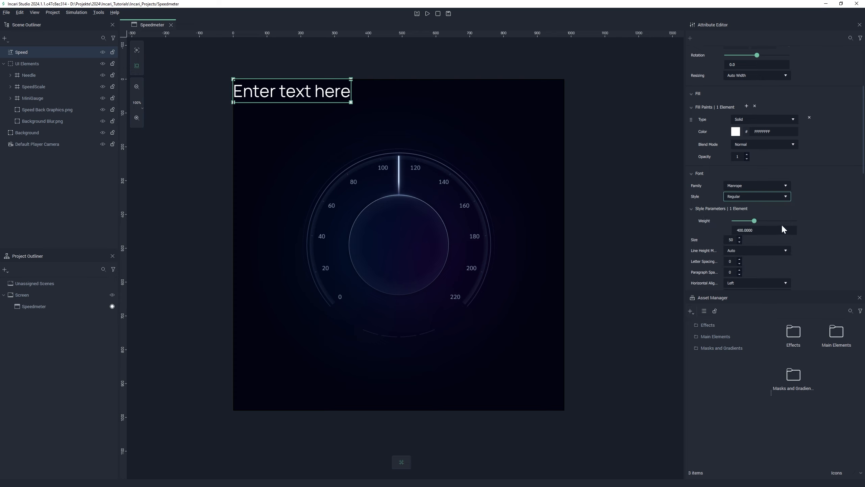
Replace the Speed object's placeholder text with 220
{"action": "scroll", "coordinate": [816, 229], "scroll_direction": "down", "scroll_amount": 10}
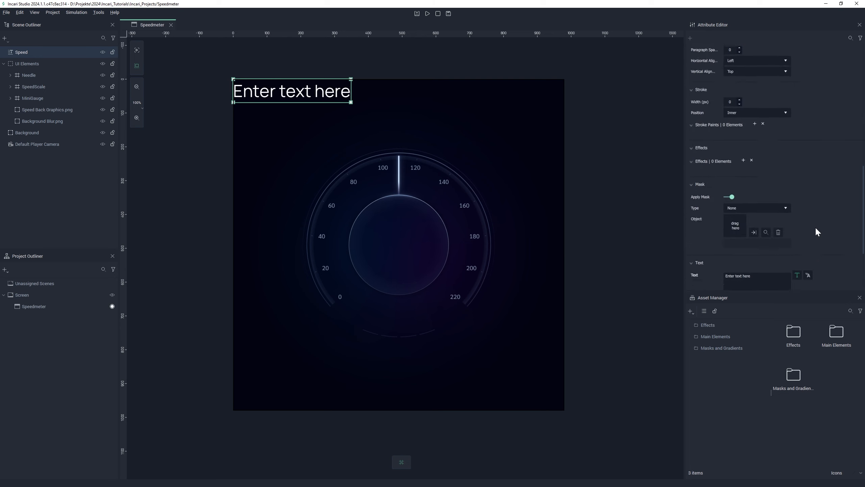
{"action": "scroll", "coordinate": [815, 227], "scroll_direction": "down", "scroll_amount": 3}
{"action": "double_click", "coordinate": [746, 185]}
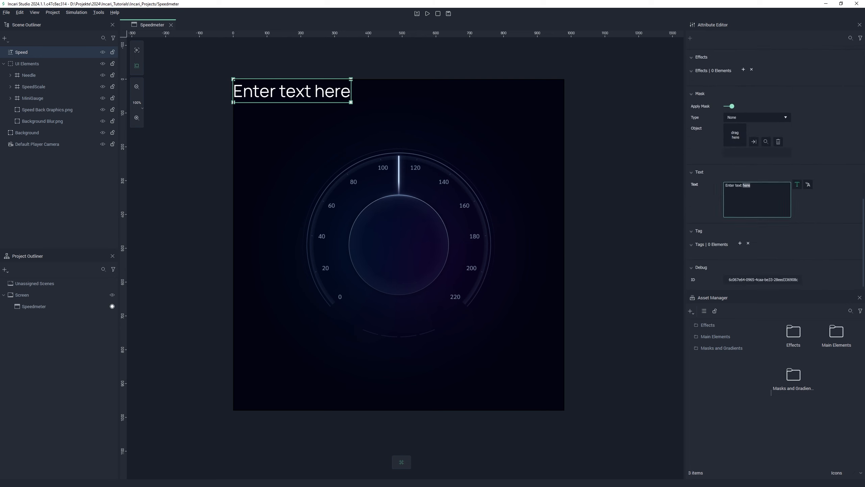
{"action": "key", "text": "ctrl+a"}
{"action": "type", "text": "220"}
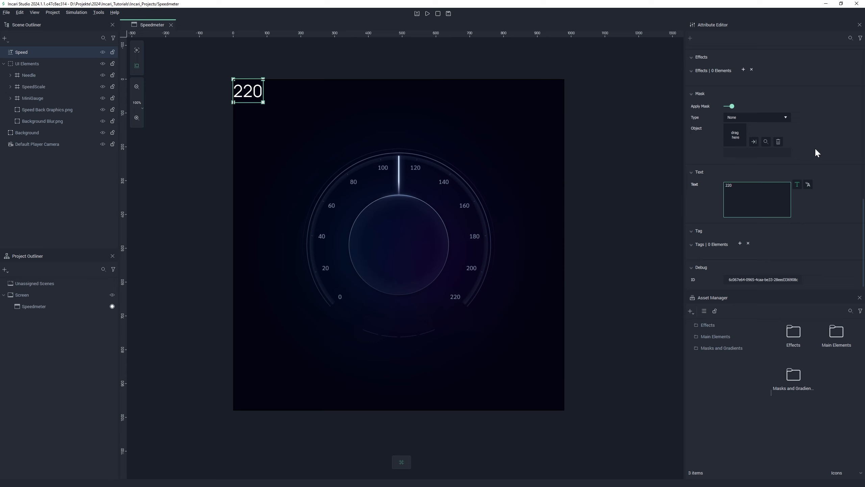
Set the Speed text's solid fill color to D8E3F3FF
{"action": "scroll", "coordinate": [815, 150], "scroll_direction": "up", "scroll_amount": 10}
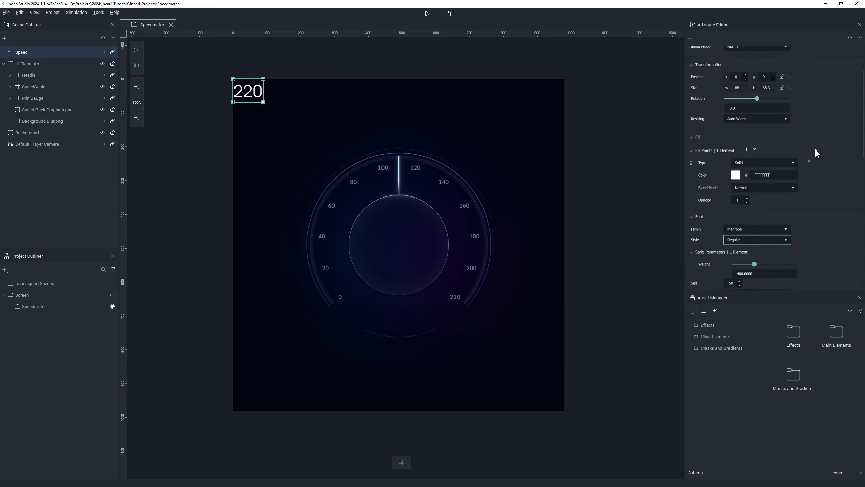
{"action": "double_click", "coordinate": [763, 176]}
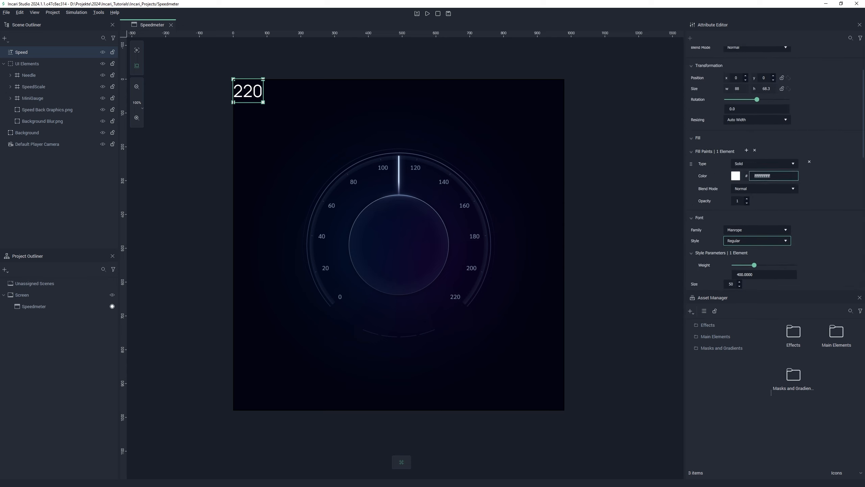
{"action": "type", "text": "D8E3F3FF"}
Create a frame in the scene and name it SpeedText
{"action": "right_click", "coordinate": [17, 162]}
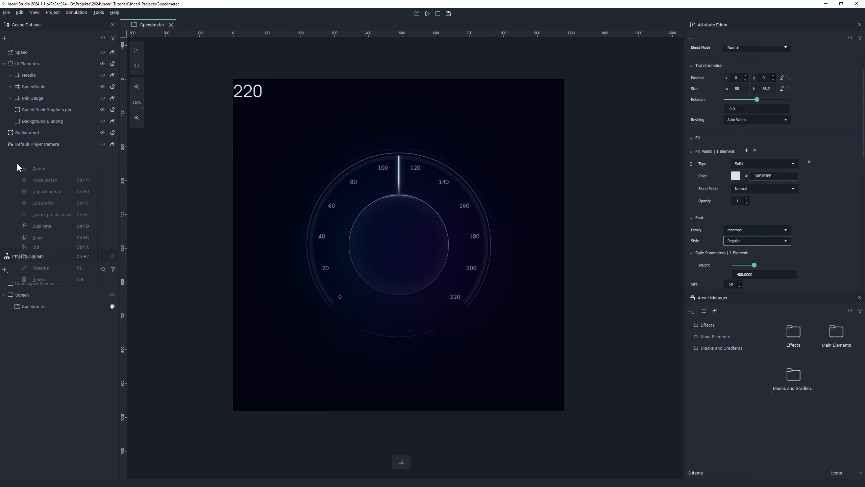
{"action": "mouse_move", "coordinate": [42, 168]}
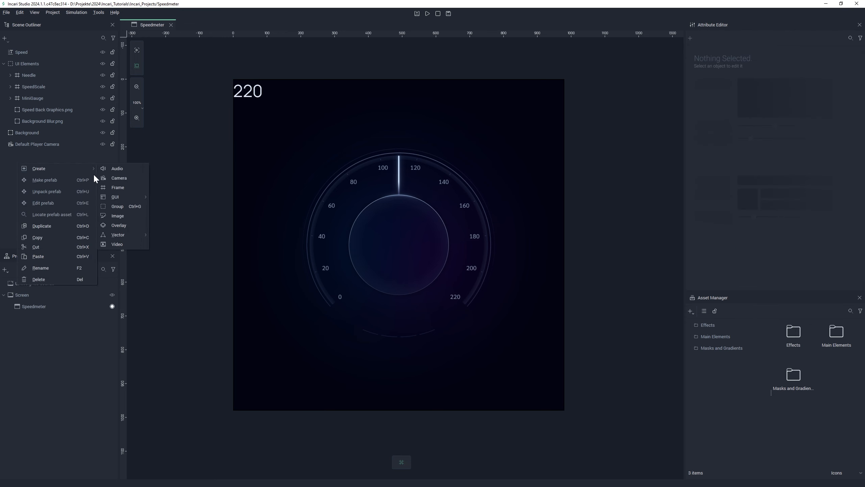
{"action": "left_click", "coordinate": [134, 187]}
{"action": "type", "text": "SpeedTe"}
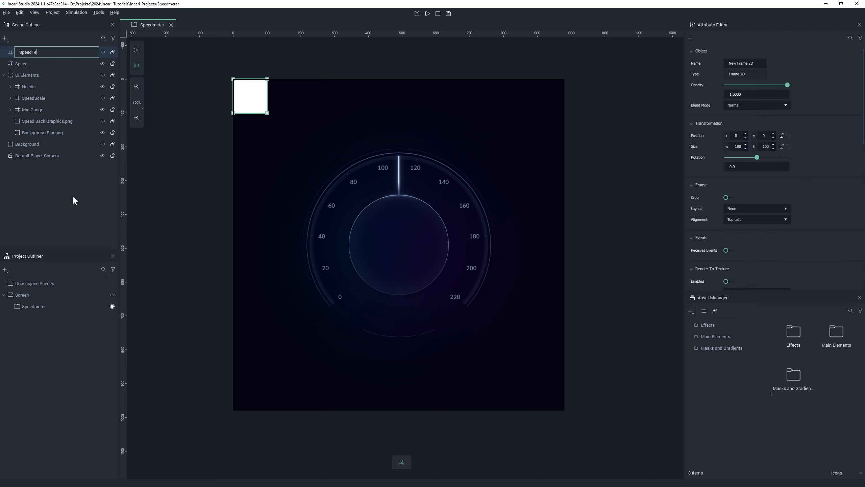
{"action": "type", "text": "xt"}
{"action": "key", "text": "Return"}
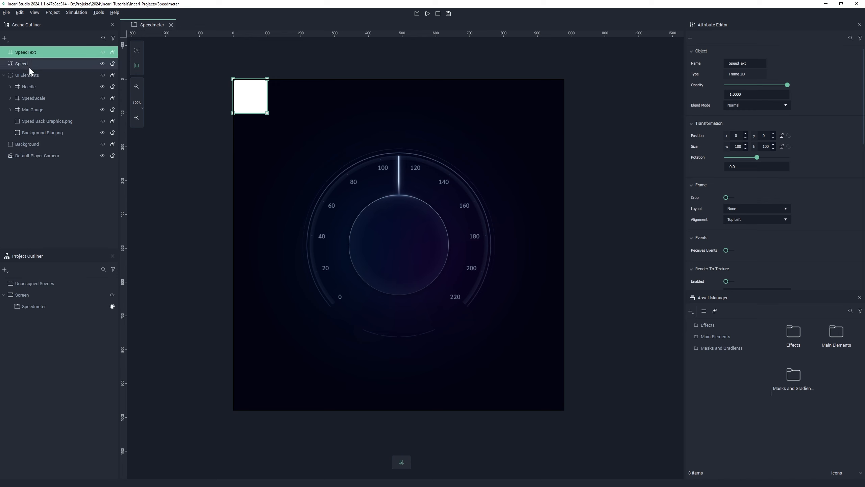
Nest the Speed text inside the SpeedText frame and remove the frame's fill paint
{"action": "left_click_drag", "start_coordinate": [29, 65], "coordinate": [32, 49]}
{"action": "scroll", "coordinate": [843, 218], "scroll_direction": "down", "scroll_amount": 6}
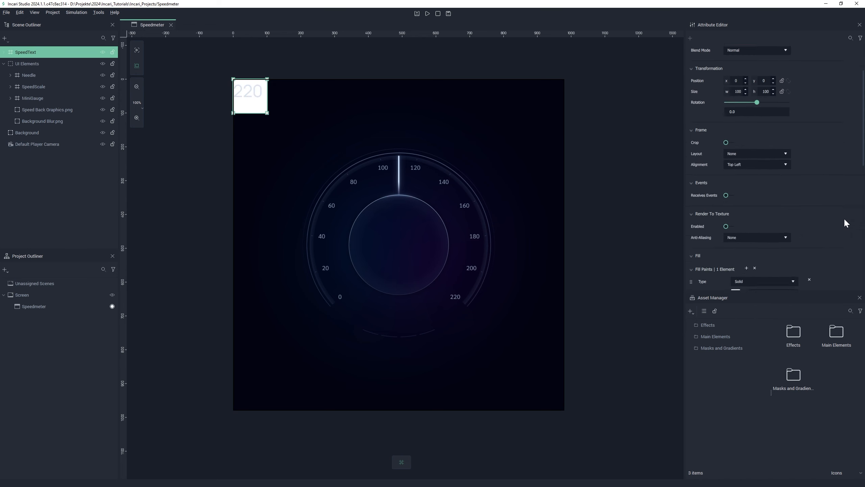
{"action": "left_click", "coordinate": [810, 196]}
{"action": "scroll", "coordinate": [810, 197], "scroll_direction": "up", "scroll_amount": 6}
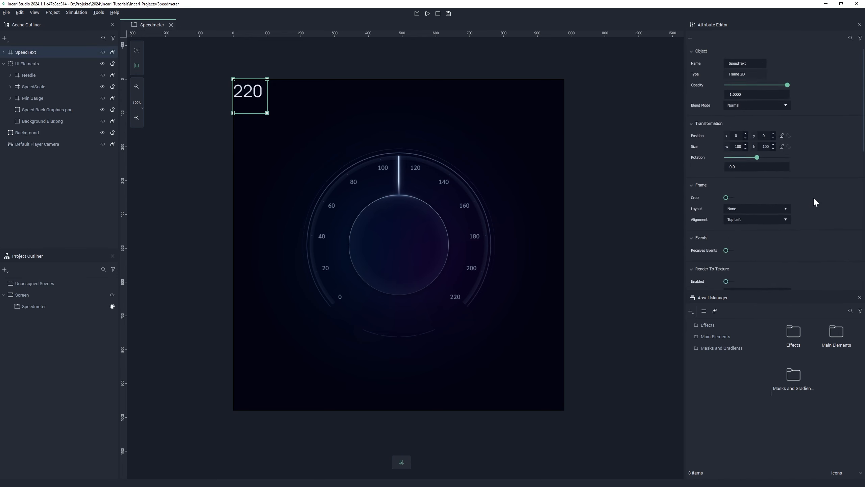
Set the SpeedText frame's layout to Vertical and both its horizontal and vertical resizing to Fixed Distance
{"action": "left_click", "coordinate": [781, 208]}
{"action": "left_click", "coordinate": [771, 228]}
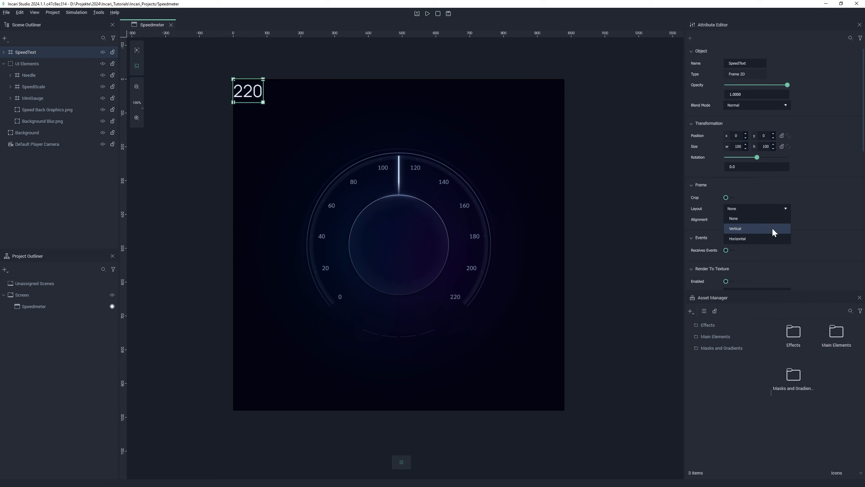
{"action": "left_click", "coordinate": [766, 176]}
{"action": "left_click", "coordinate": [763, 197]}
{"action": "left_click", "coordinate": [763, 190]}
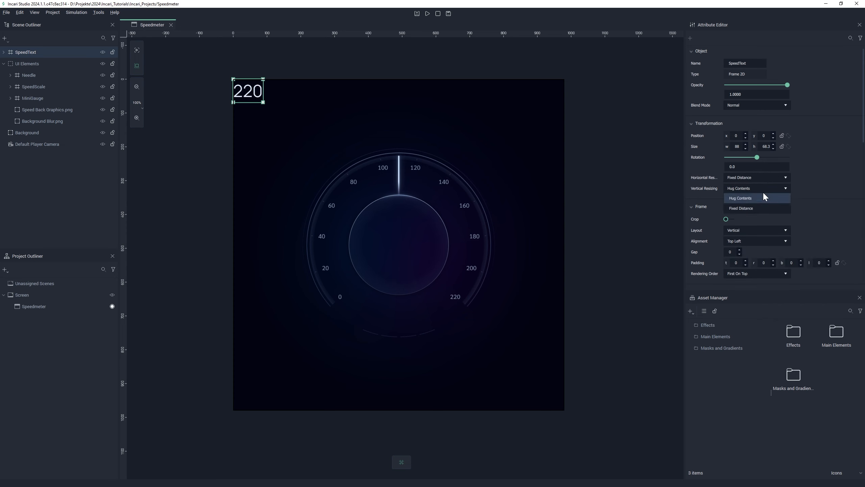
{"action": "left_click", "coordinate": [763, 208]}
Set the SpeedText frame's size to 980 wide by 980 high
{"action": "double_click", "coordinate": [737, 147]}
{"action": "type", "text": "980"}
{"action": "key", "text": "Tab"}
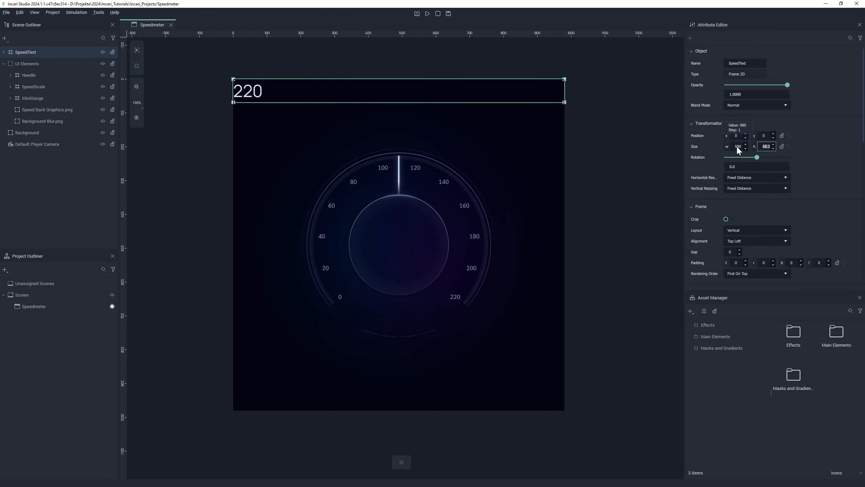
{"action": "type", "text": "980"}
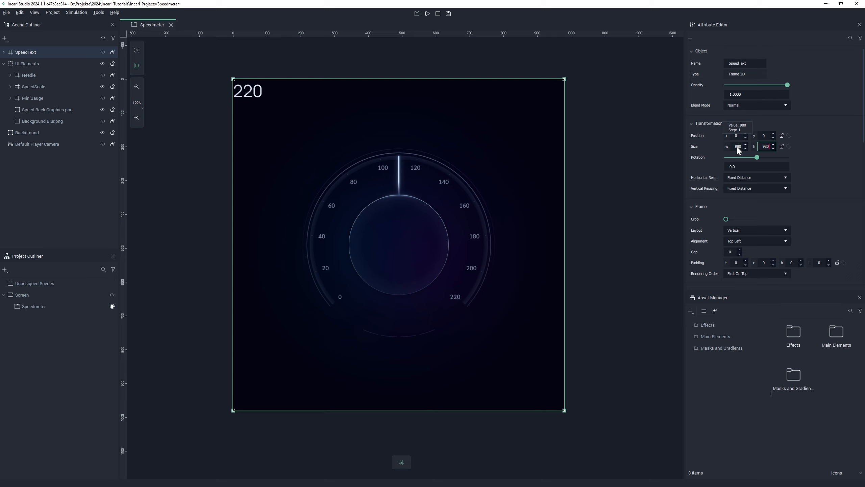
Set the SpeedText frame's alignment to Center Middle
{"action": "left_click", "coordinate": [782, 240]}
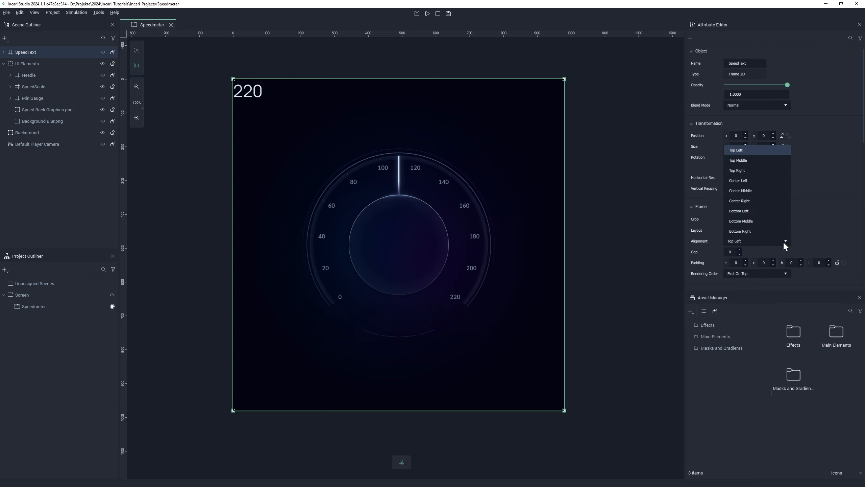
{"action": "left_click", "coordinate": [764, 192]}
{"action": "scroll", "coordinate": [816, 210], "scroll_direction": "down", "scroll_amount": 6}
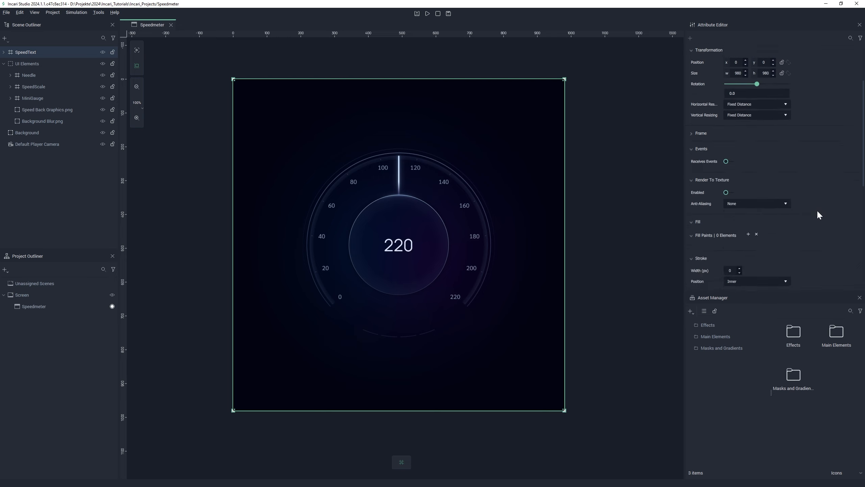
{"action": "scroll", "coordinate": [816, 209], "scroll_direction": "down", "scroll_amount": 3}
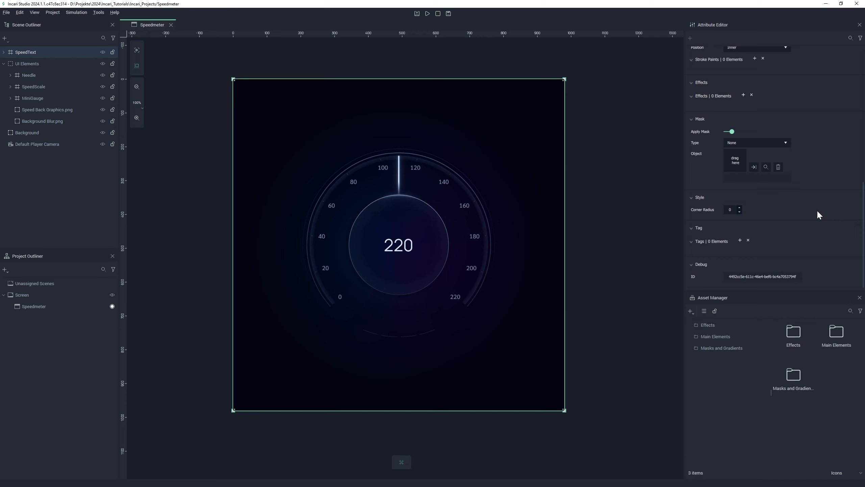
Increase the font size of the Speed text inside the SpeedText frame to 55, and deselect it
{"action": "left_click", "coordinate": [3, 51]}
{"action": "left_click", "coordinate": [28, 64]}
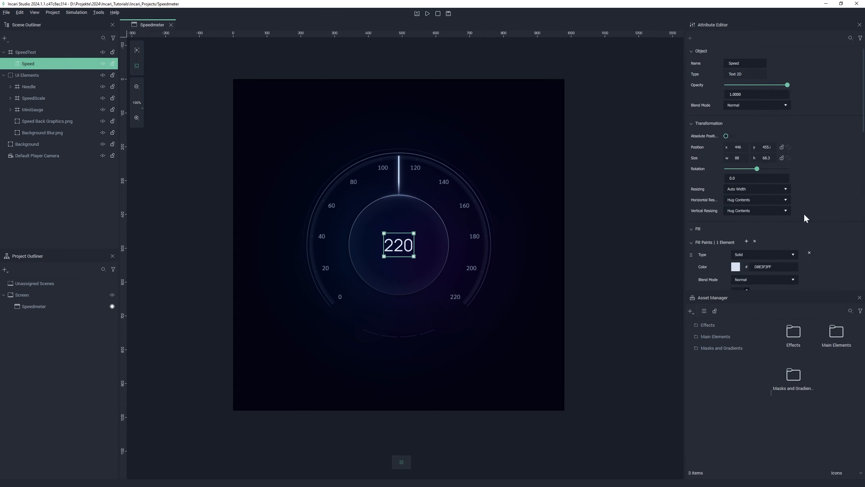
{"action": "scroll", "coordinate": [822, 215], "scroll_direction": "down", "scroll_amount": 3}
{"action": "scroll", "coordinate": [822, 217], "scroll_direction": "down", "scroll_amount": 2}
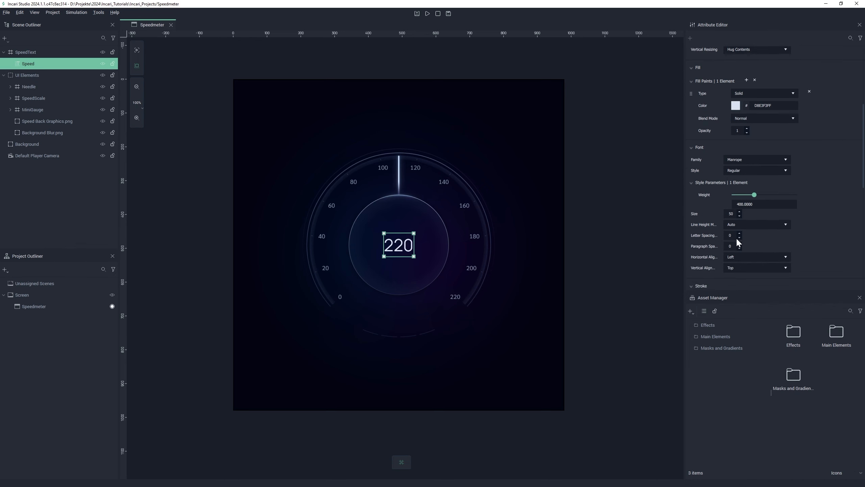
{"action": "left_click", "coordinate": [739, 211]}
{"action": "left_click", "coordinate": [739, 211]}
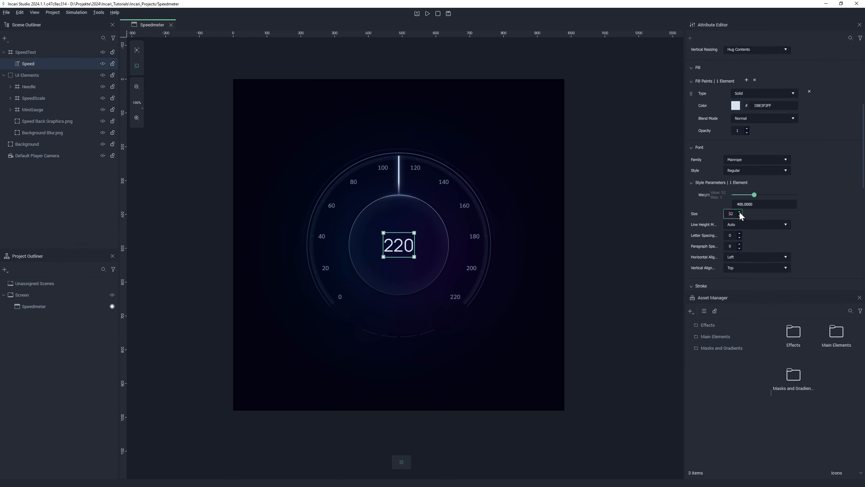
{"action": "left_click", "coordinate": [739, 211]}
{"action": "left_click", "coordinate": [739, 211]}
{"action": "left_click", "coordinate": [740, 211]}
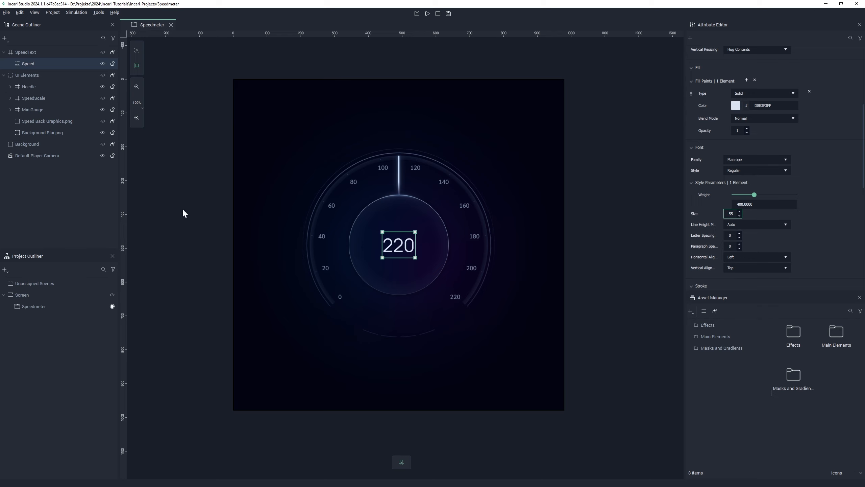
{"action": "left_click", "coordinate": [84, 193]}
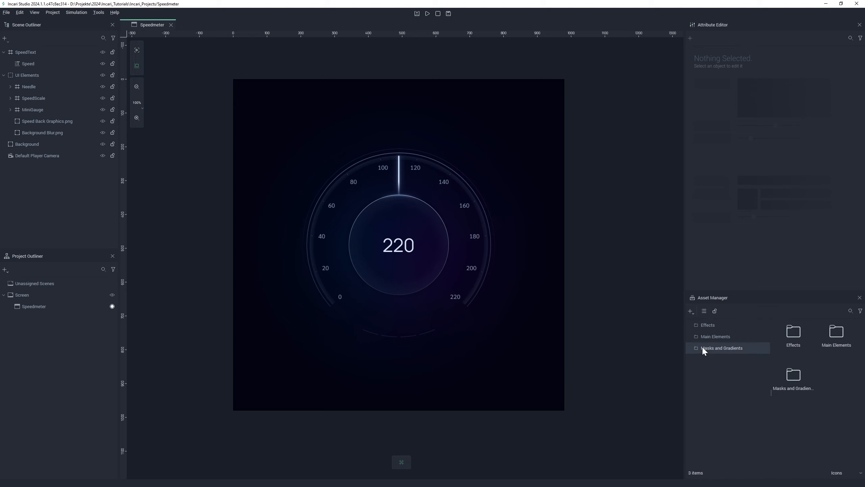
Add Gradient.png from the Masks and Gradients folder to the scene, and select the SpeedText frame
{"action": "left_click", "coordinate": [712, 348]}
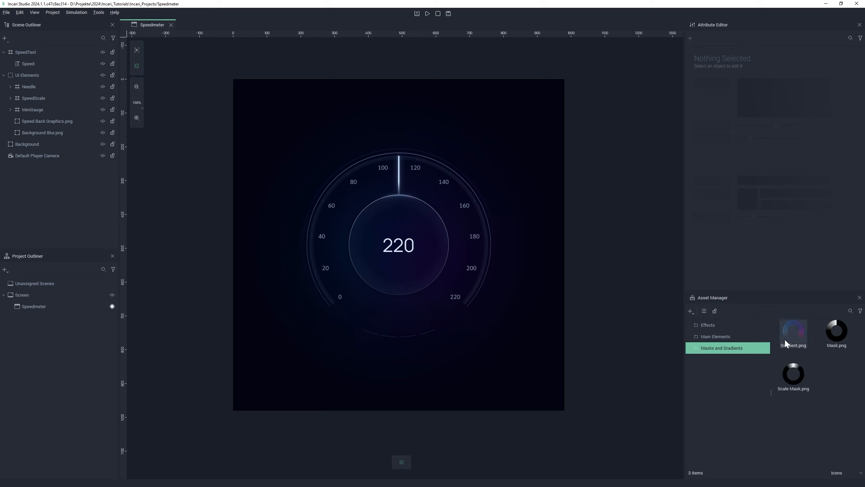
{"action": "left_click_drag", "start_coordinate": [793, 334], "coordinate": [435, 228]}
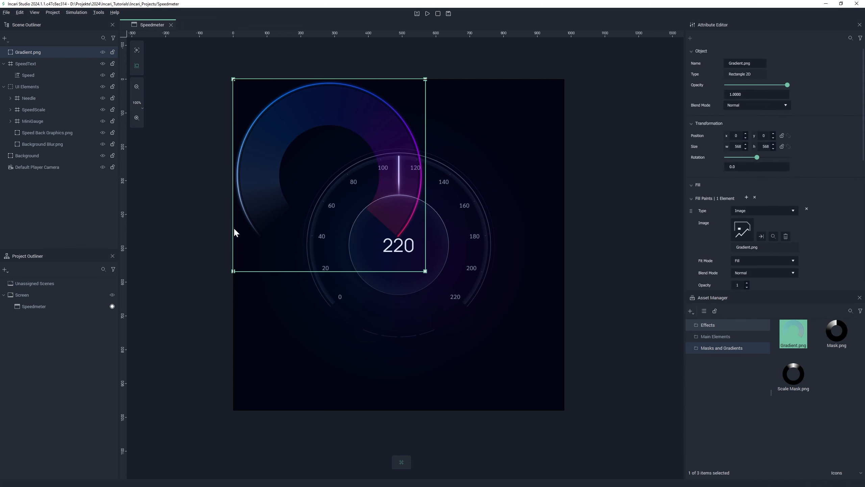
{"action": "left_click", "coordinate": [21, 67]}
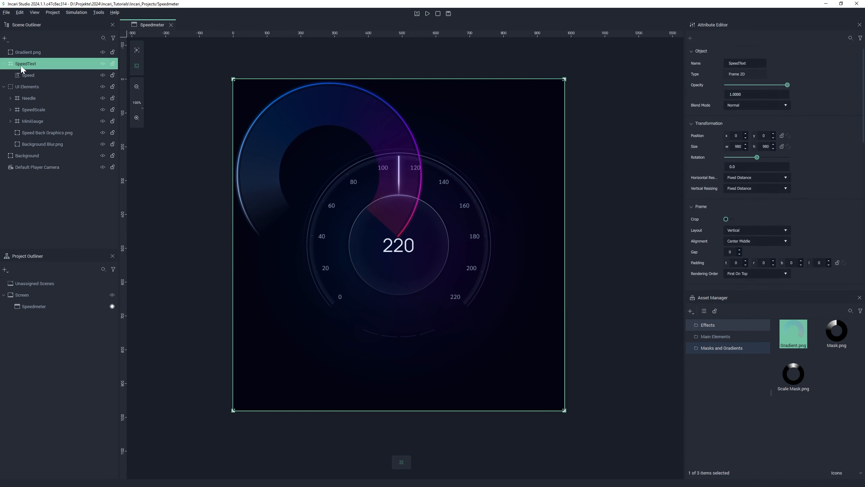
Duplicate the SpeedText frame and delete the Speed text from the copy
{"action": "right_click", "coordinate": [22, 67]}
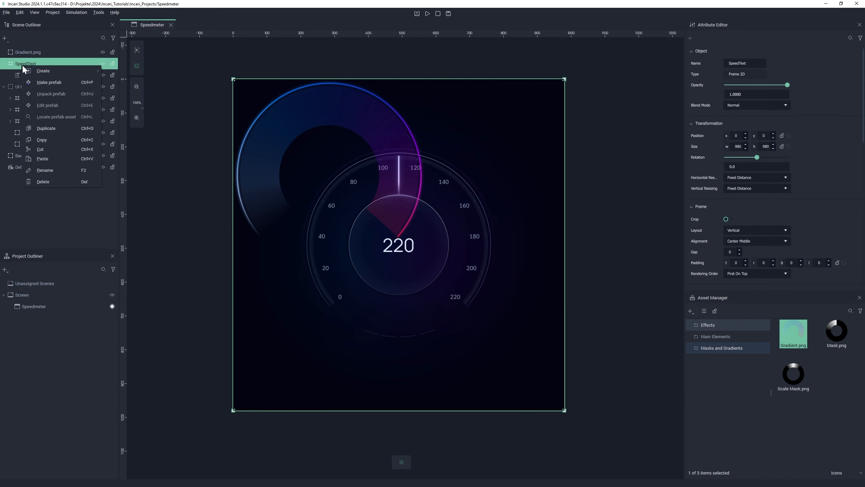
{"action": "left_click", "coordinate": [71, 129]}
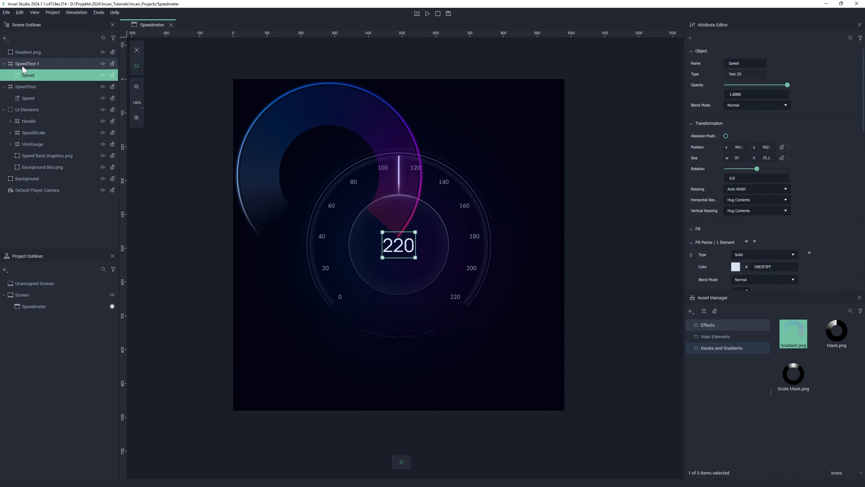
{"action": "left_click", "coordinate": [25, 75]}
{"action": "key", "text": "Delete"}
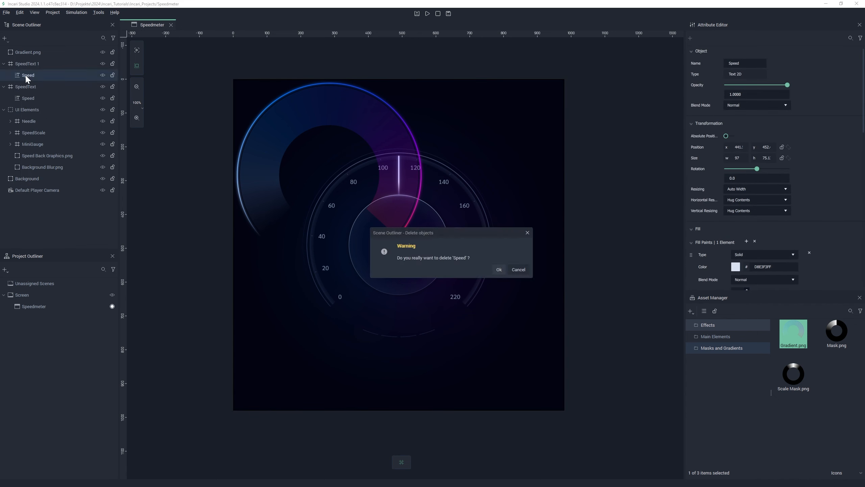
{"action": "key", "text": "Return"}
Duplicate the empty SpeedText 1 frame twice
{"action": "left_click", "coordinate": [28, 67]}
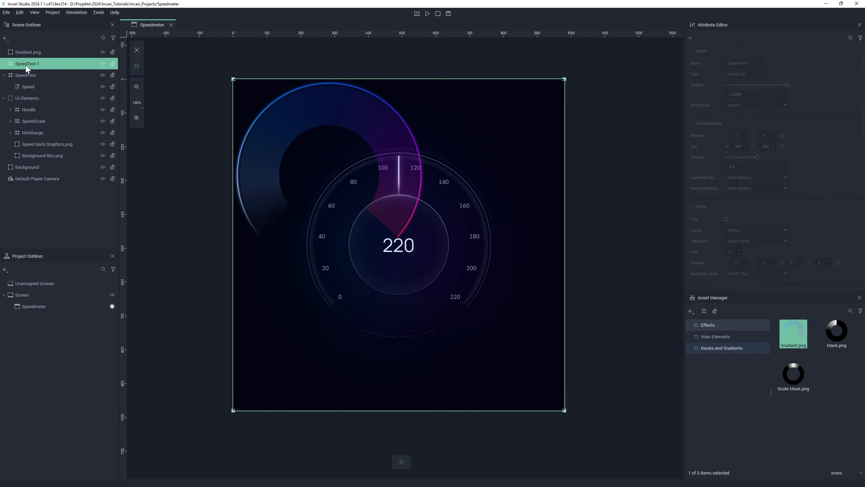
{"action": "key", "text": "ctrl+d"}
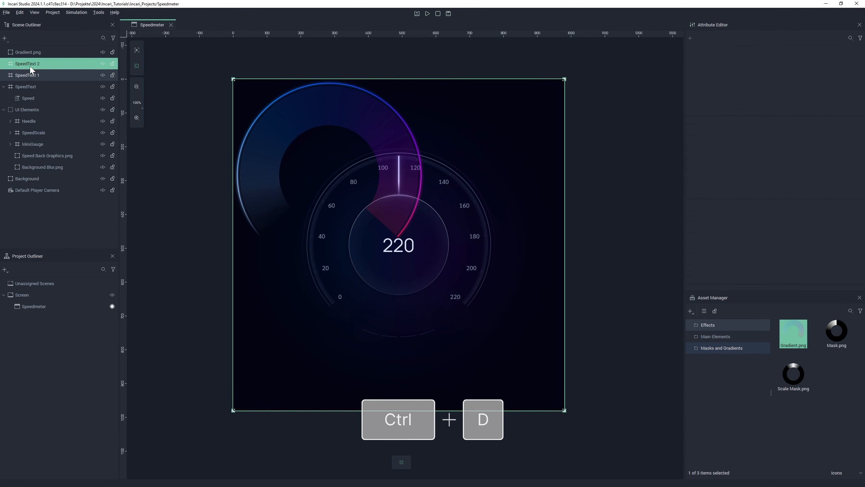
{"action": "key", "text": "ctrl+d"}
Rename the SpeedText 1 frame as Gradient
{"action": "left_click", "coordinate": [30, 87]}
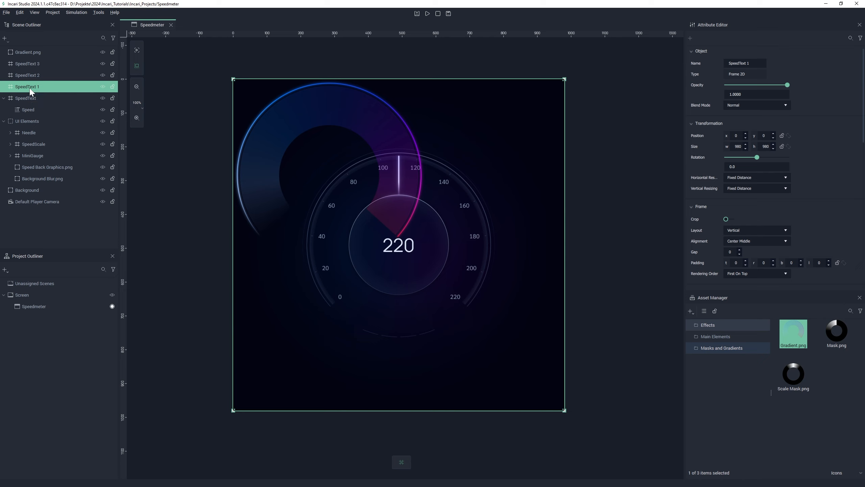
{"action": "double_click", "coordinate": [30, 87]}
{"action": "key", "text": "ctrl+a"}
{"action": "key", "text": "BackSpace"}
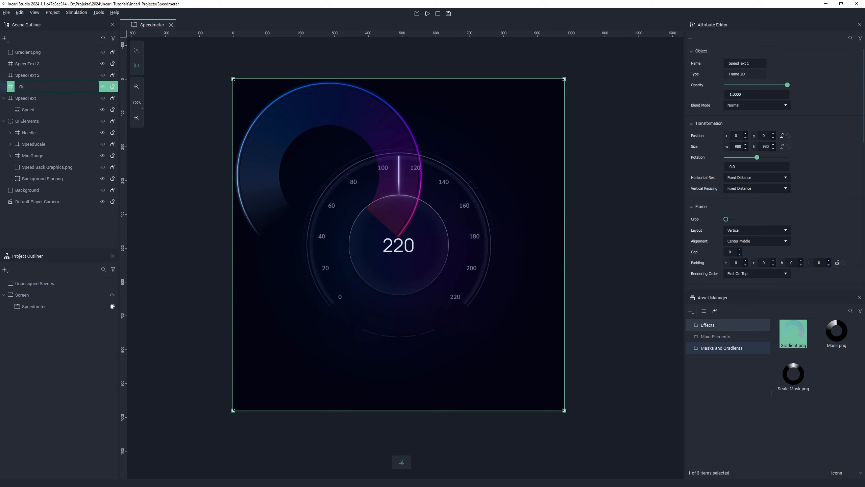
{"action": "type", "text": "Gradient"}
{"action": "key", "text": "Return"}
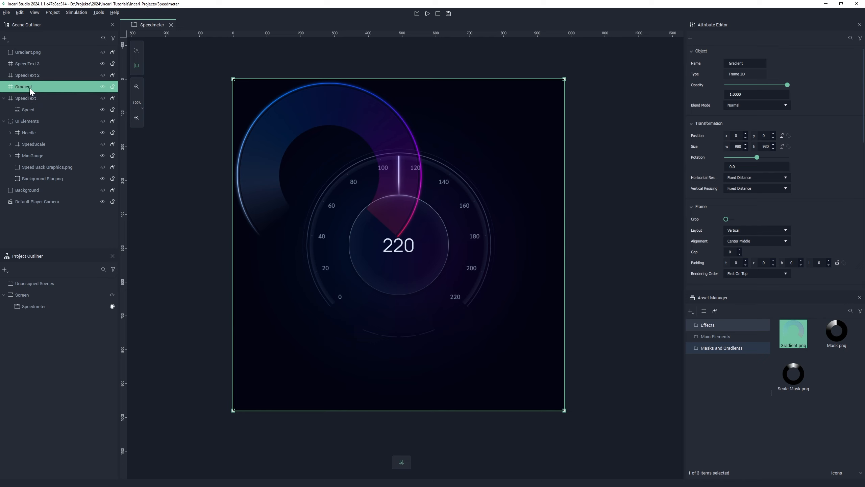
Rename the SpeedText 2 frame as Mask_Gradient
{"action": "left_click", "coordinate": [26, 75]}
{"action": "double_click", "coordinate": [26, 75]}
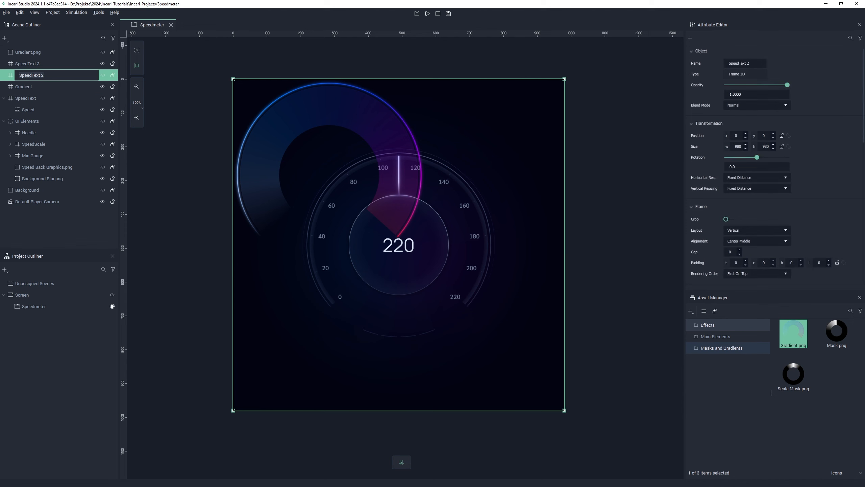
{"action": "key", "text": "ctrl+a"}
{"action": "key", "text": "BackSpace"}
{"action": "type", "text": "Mask_Gradient"}
{"action": "key", "text": "Return"}
Move Gradient.png into the Gradient frame, and add Mask.png to the scene inside the Mask_Gradient frame
{"action": "left_click", "coordinate": [15, 54]}
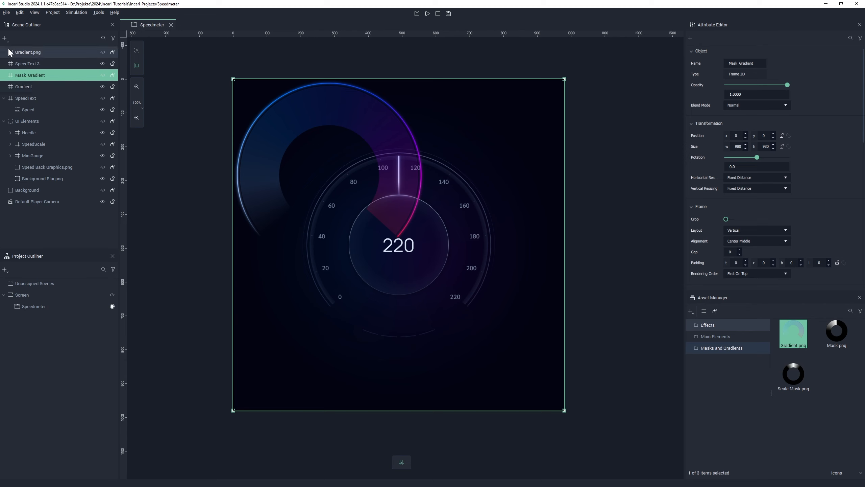
{"action": "left_click_drag", "start_coordinate": [15, 54], "coordinate": [24, 86]}
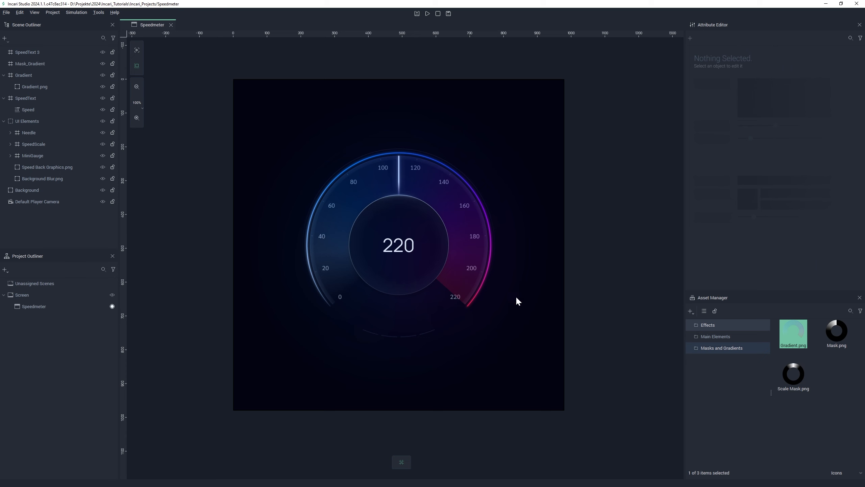
{"action": "left_click", "coordinate": [840, 330]}
{"action": "left_click_drag", "start_coordinate": [841, 330], "coordinate": [414, 227]}
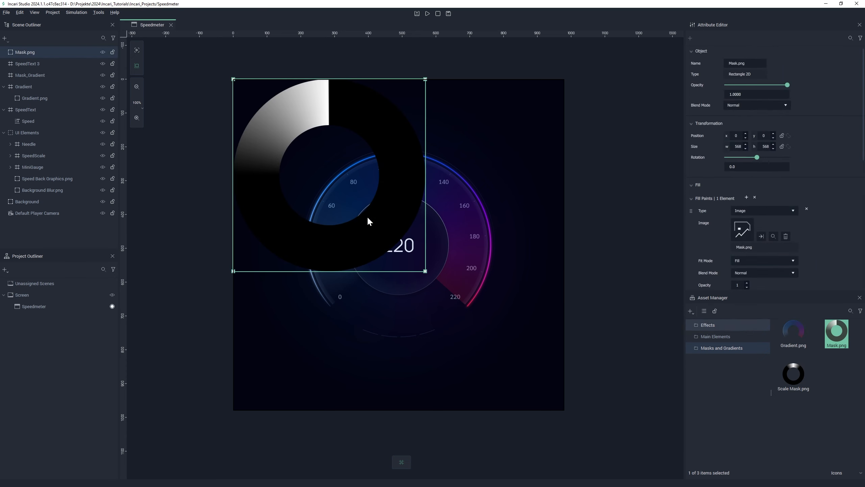
{"action": "left_click_drag", "start_coordinate": [34, 55], "coordinate": [32, 74]}
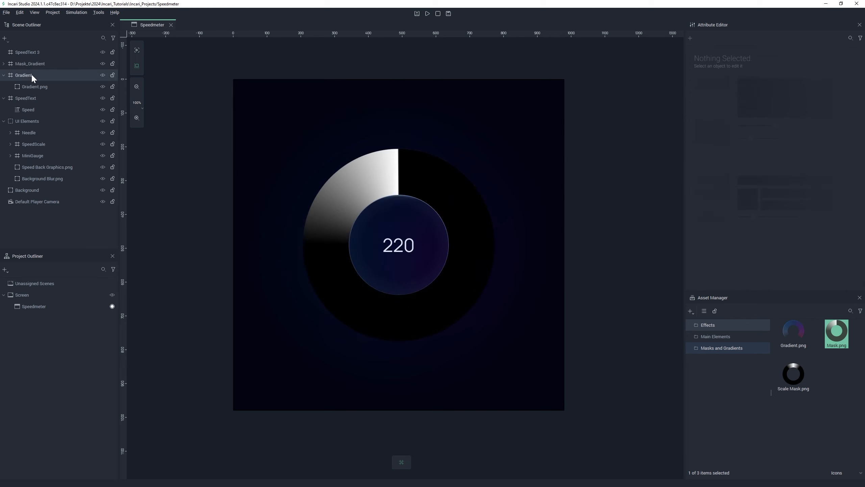
{"action": "left_click", "coordinate": [3, 67]}
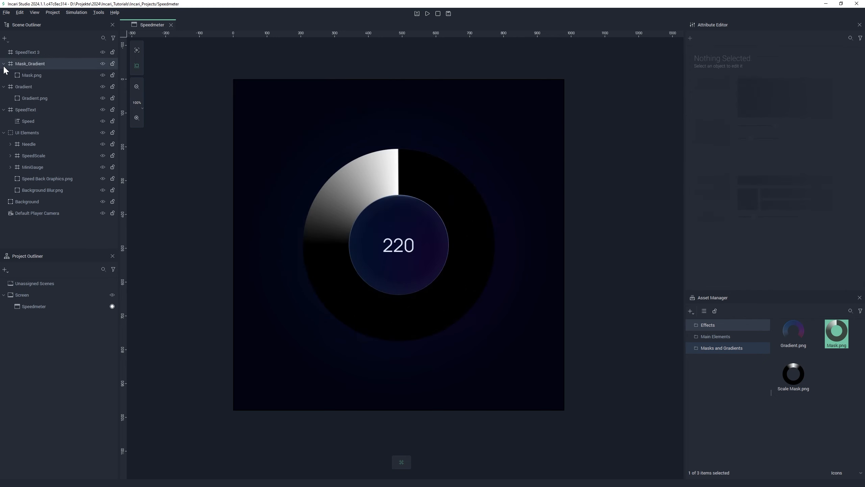
Hide and show the Mask_Gradient frame again to compare the gauge with and without it
{"action": "left_click", "coordinate": [29, 97]}
{"action": "left_click", "coordinate": [102, 64]}
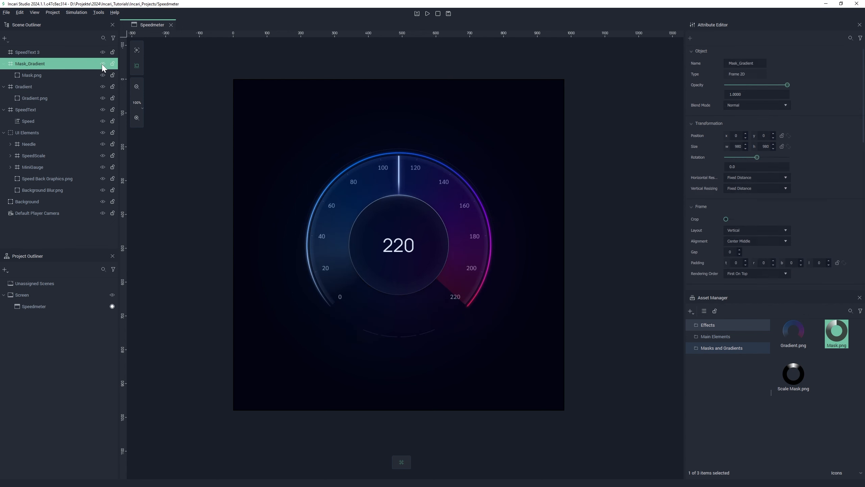
{"action": "left_click", "coordinate": [102, 64]}
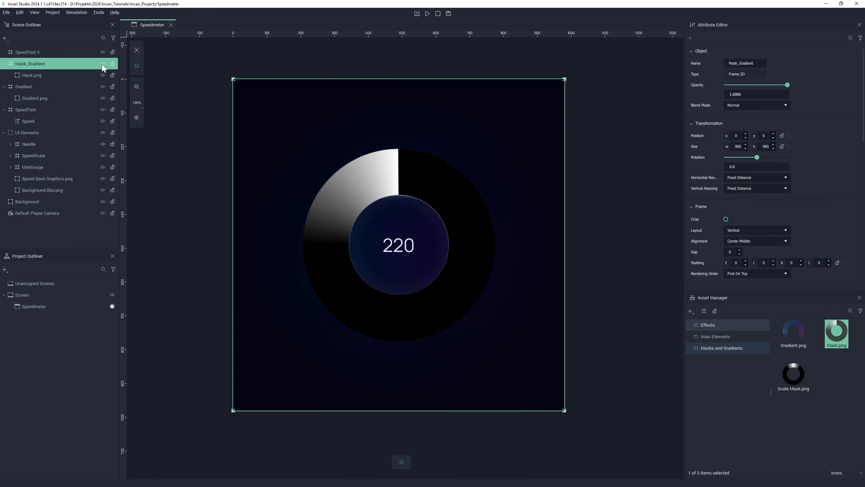
Assign Mask.png from the Mask_Gradient frame as the mask object of Gradient.png
{"action": "left_click", "coordinate": [50, 99]}
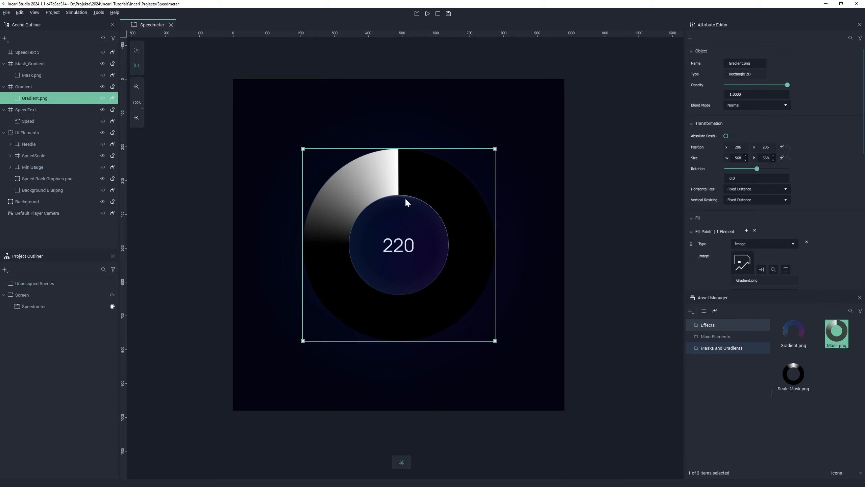
{"action": "scroll", "coordinate": [819, 216], "scroll_direction": "down", "scroll_amount": 10}
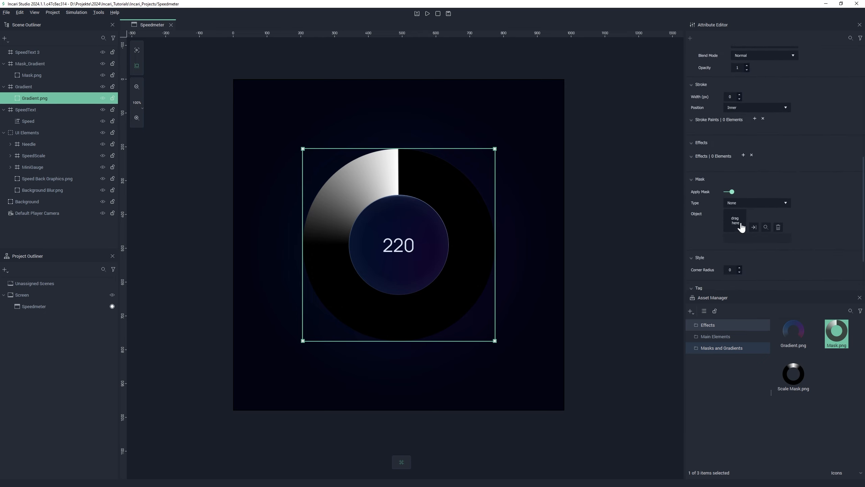
{"action": "left_click", "coordinate": [736, 224]}
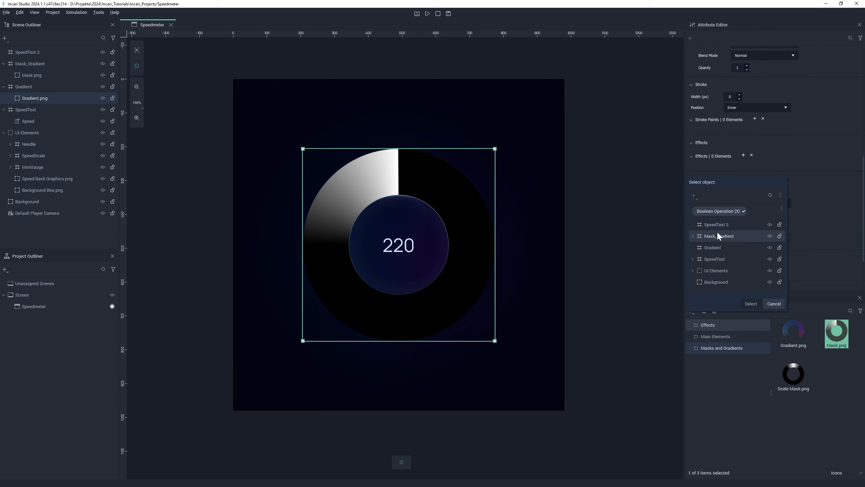
{"action": "left_click", "coordinate": [692, 236]}
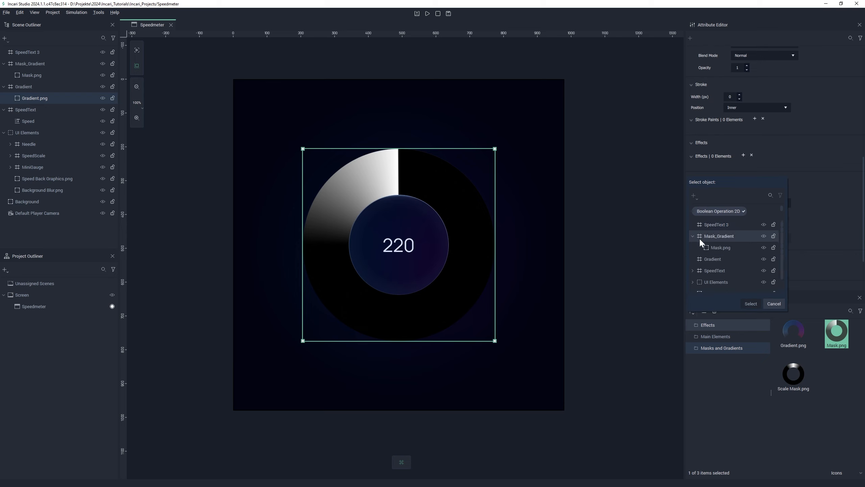
{"action": "left_click", "coordinate": [726, 250]}
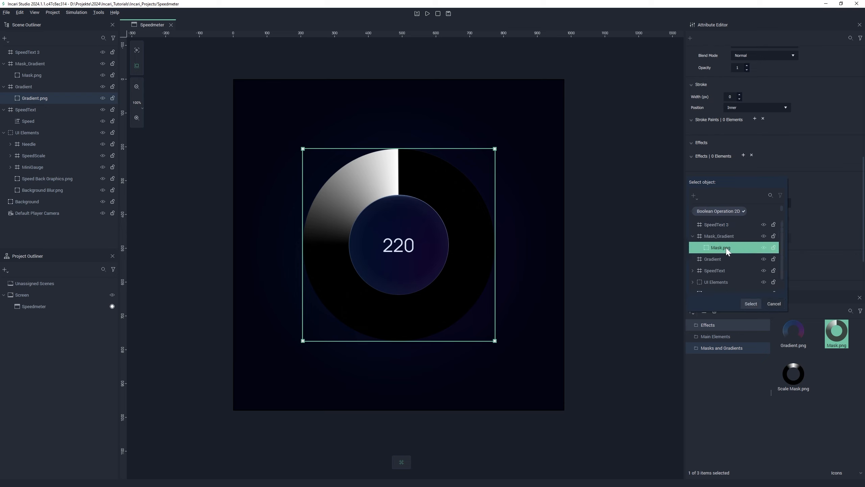
{"action": "left_click", "coordinate": [751, 303]}
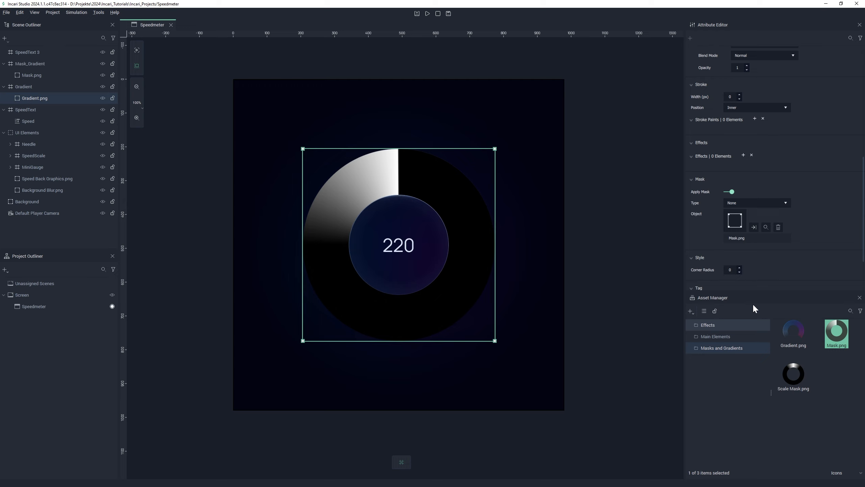
Set the mask type of Mask.png to Luminance, and collapse the Mask_Gradient, Gradient and SpeedText frames
{"action": "left_click", "coordinate": [54, 75]}
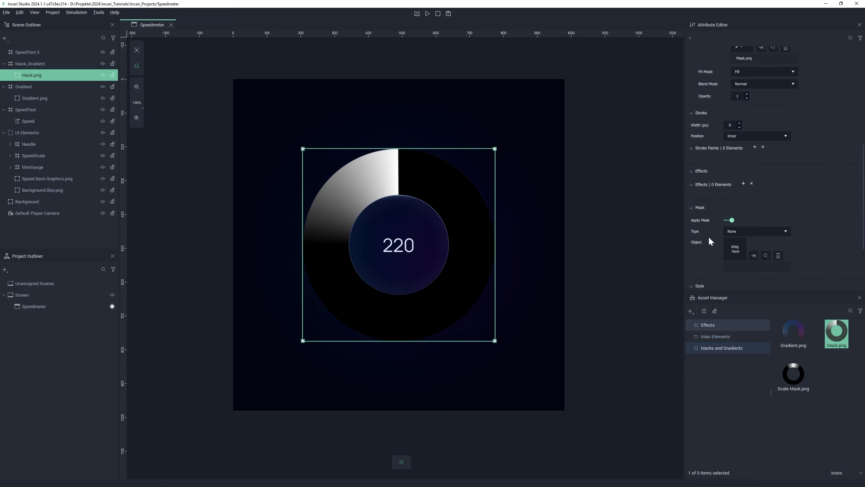
{"action": "left_click", "coordinate": [751, 232]}
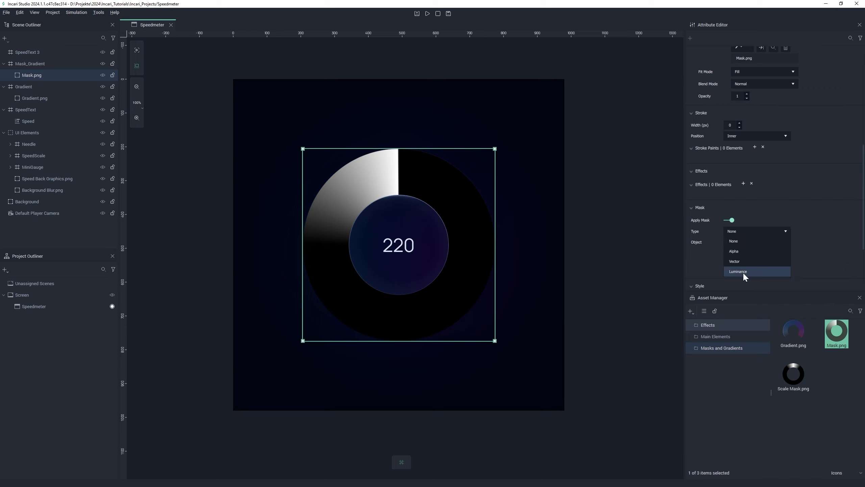
{"action": "left_click", "coordinate": [752, 272]}
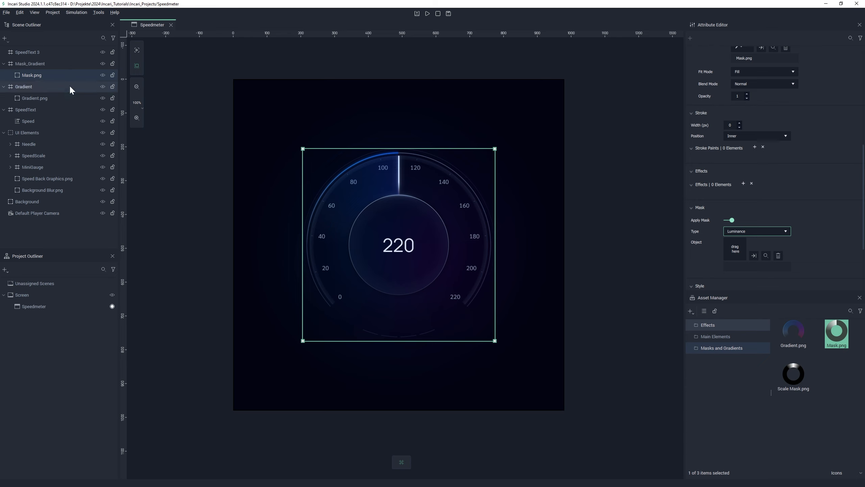
{"action": "left_click", "coordinate": [3, 64]}
{"action": "left_click", "coordinate": [4, 75]}
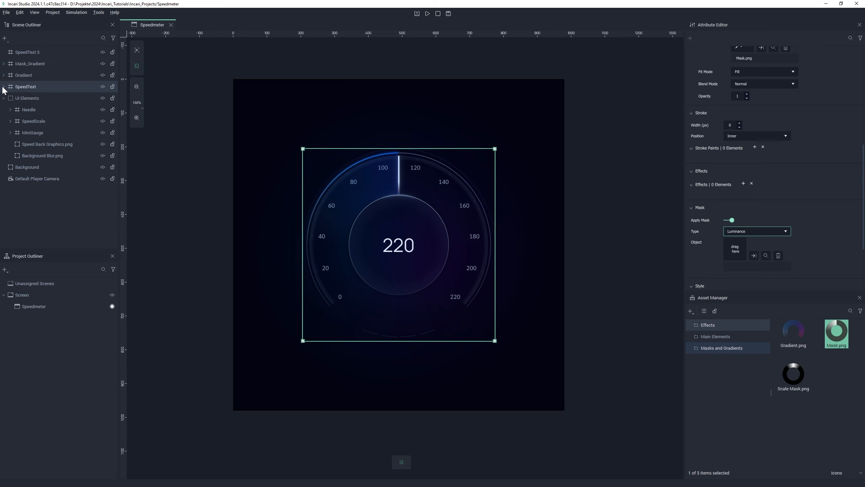
{"action": "left_click", "coordinate": [3, 87]}
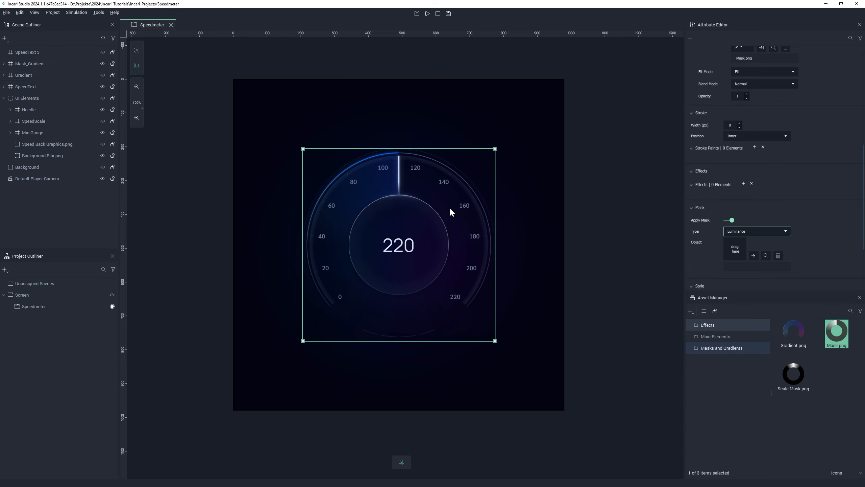
Add Scale Mask.png from the Masks and Gradients folder to the scene inside the SpeedText 3 frame
{"action": "left_click", "coordinate": [797, 375]}
{"action": "left_click_drag", "start_coordinate": [797, 378], "coordinate": [391, 203]}
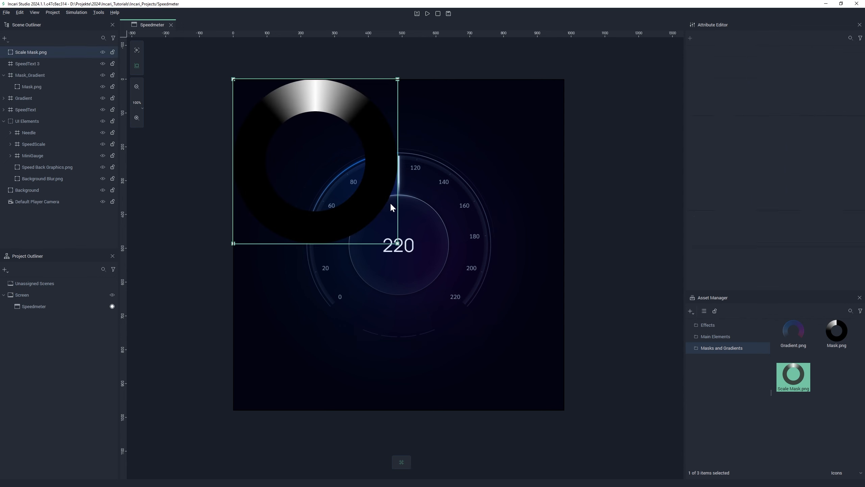
{"action": "left_click_drag", "start_coordinate": [30, 56], "coordinate": [30, 65]}
Rename the SpeedText 3 frame as Mask_Scale
{"action": "double_click", "coordinate": [26, 52]}
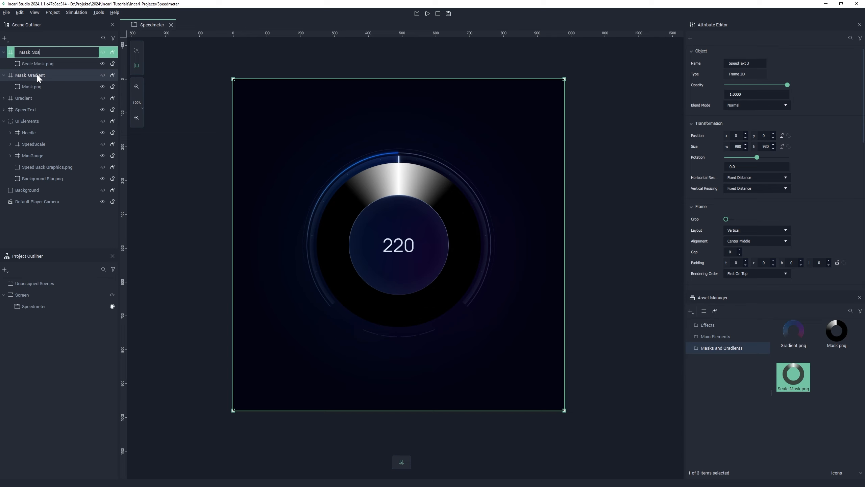
{"action": "type", "text": "Mask_Scale"}
{"action": "key", "text": "Return"}
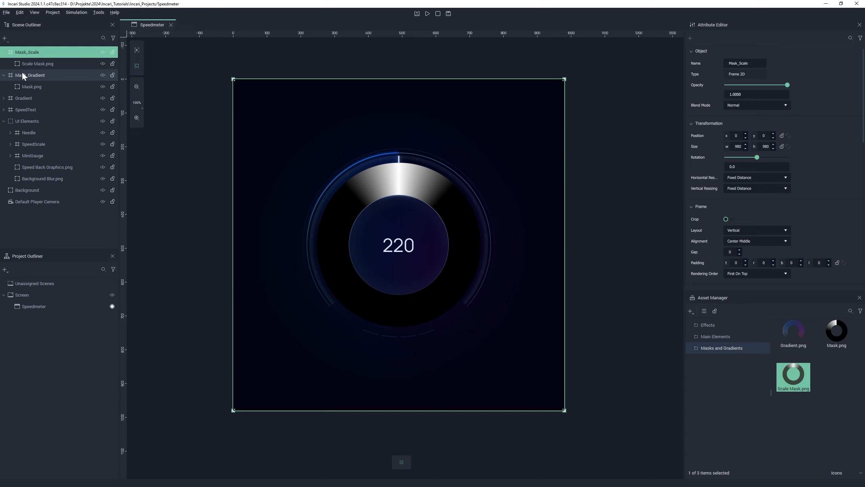
Assign Scale Mask.png from the Mask_Scale frame as the mask object of Speed Scale.png in the SpeedScale frame
{"action": "left_click", "coordinate": [10, 144]}
{"action": "left_click", "coordinate": [45, 156]}
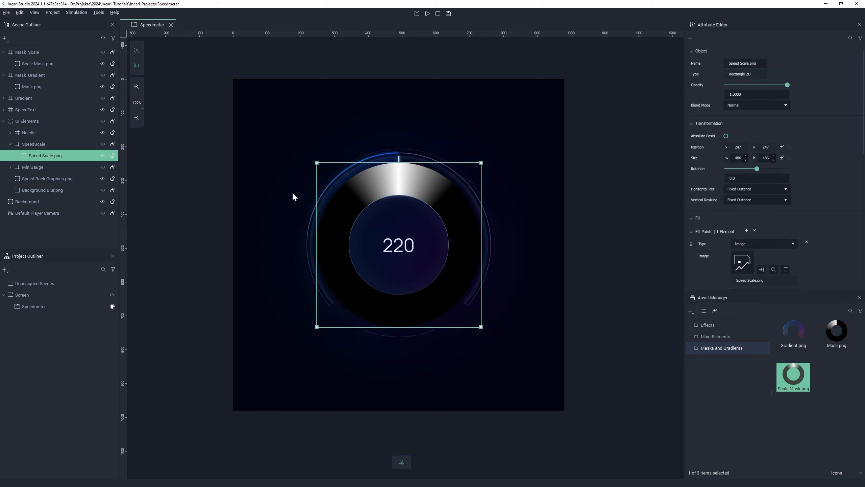
{"action": "scroll", "coordinate": [784, 213], "scroll_direction": "down", "scroll_amount": 10}
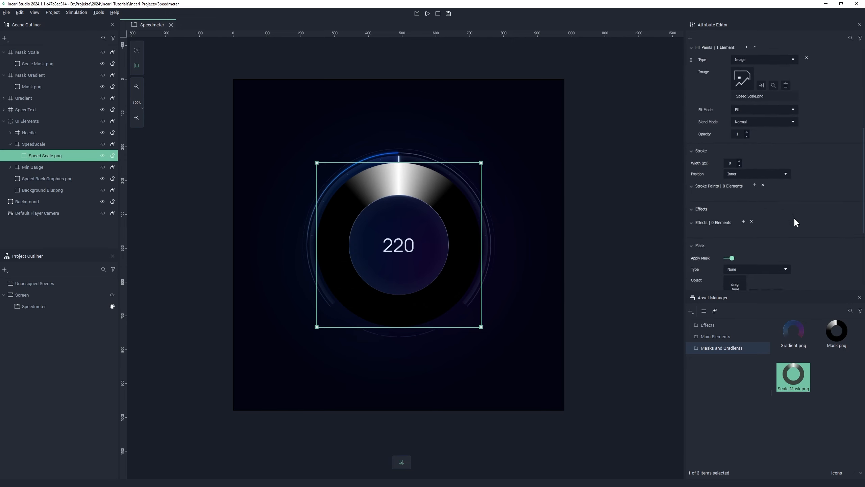
{"action": "left_click", "coordinate": [741, 165]}
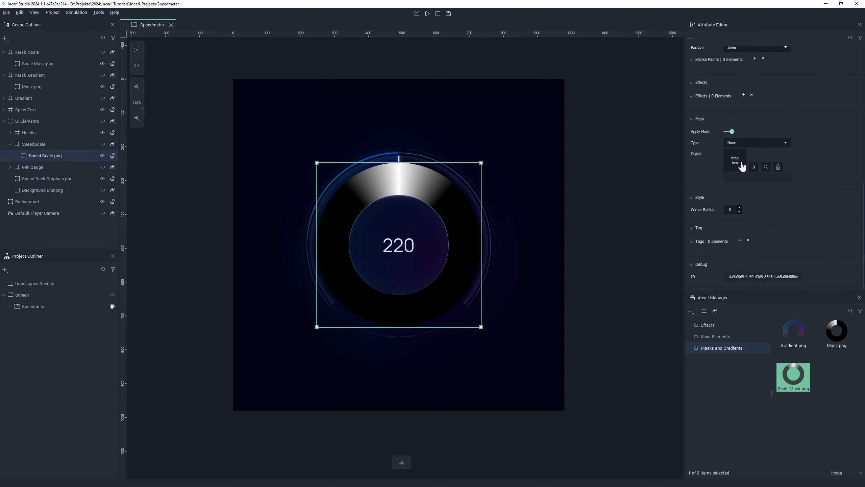
{"action": "left_click", "coordinate": [697, 166]}
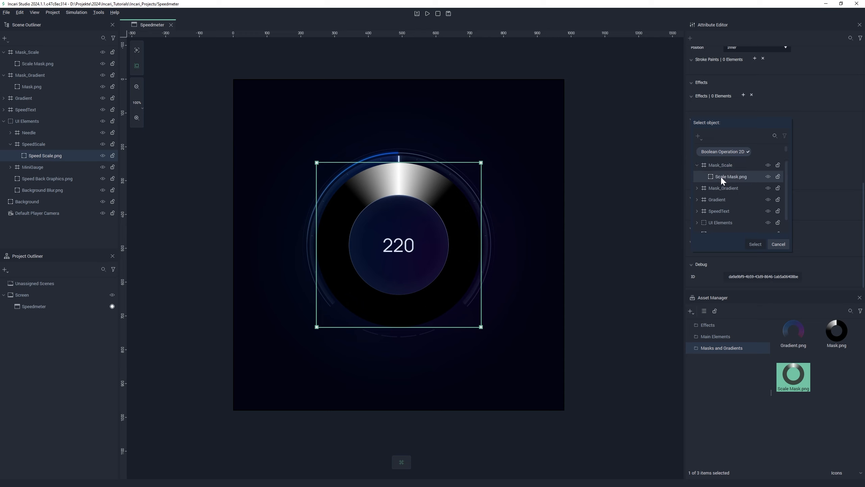
{"action": "left_click", "coordinate": [720, 176]}
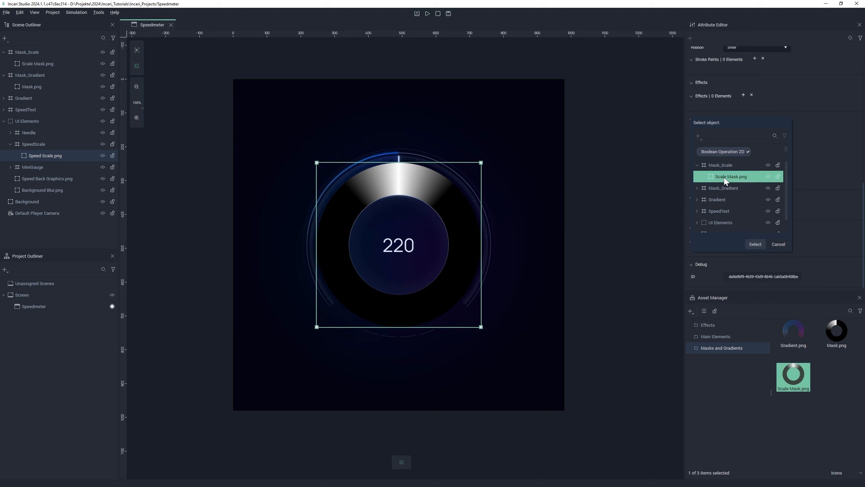
{"action": "left_click", "coordinate": [756, 243]}
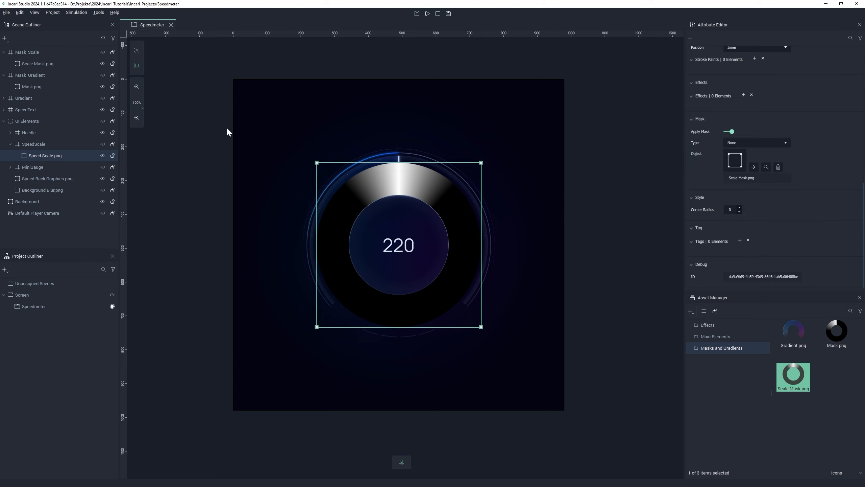
Set the mask type of Scale Mask.png to Luminance, and collapse the Mask_Scale and Mask_Gradient frames
{"action": "left_click", "coordinate": [45, 65]}
{"action": "scroll", "coordinate": [801, 218], "scroll_direction": "down", "scroll_amount": 5}
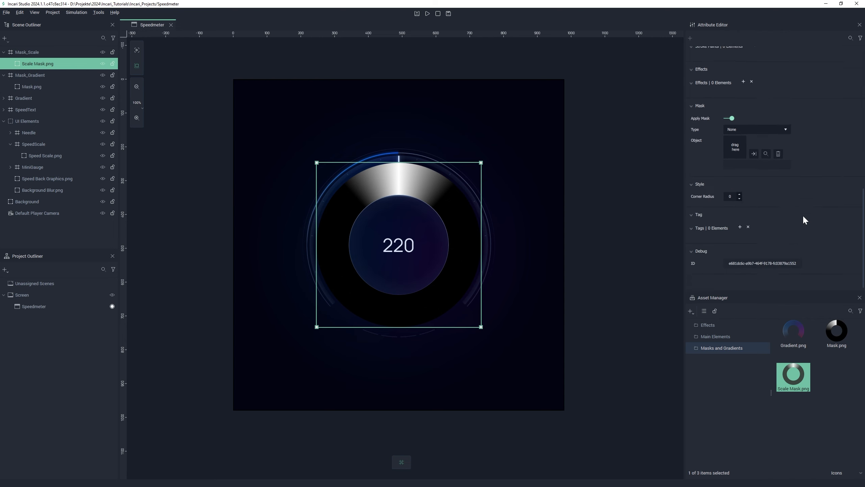
{"action": "left_click", "coordinate": [783, 142]}
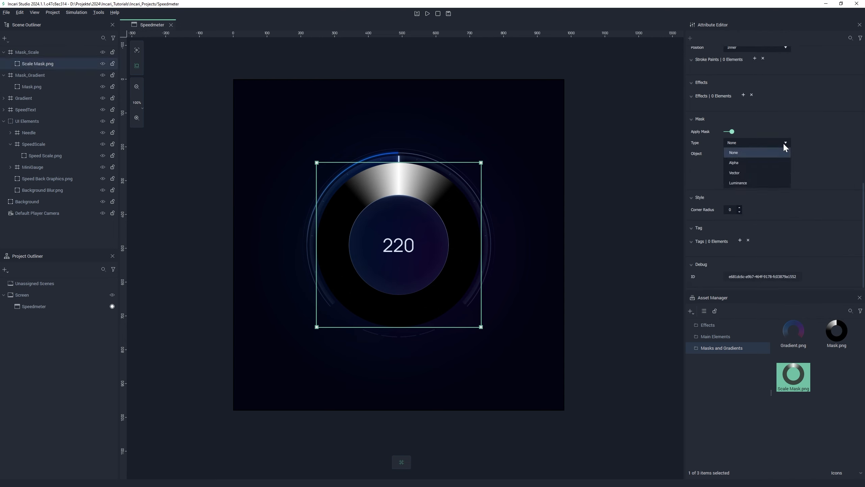
{"action": "left_click", "coordinate": [765, 183]}
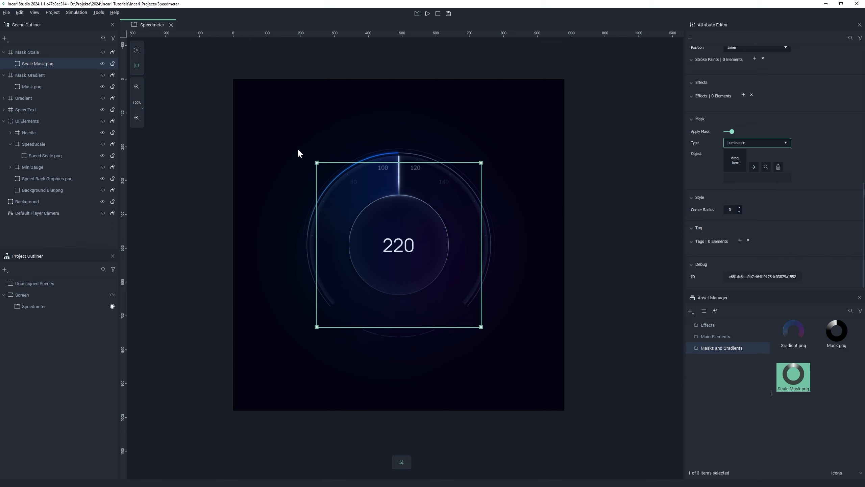
{"action": "left_click", "coordinate": [40, 54]}
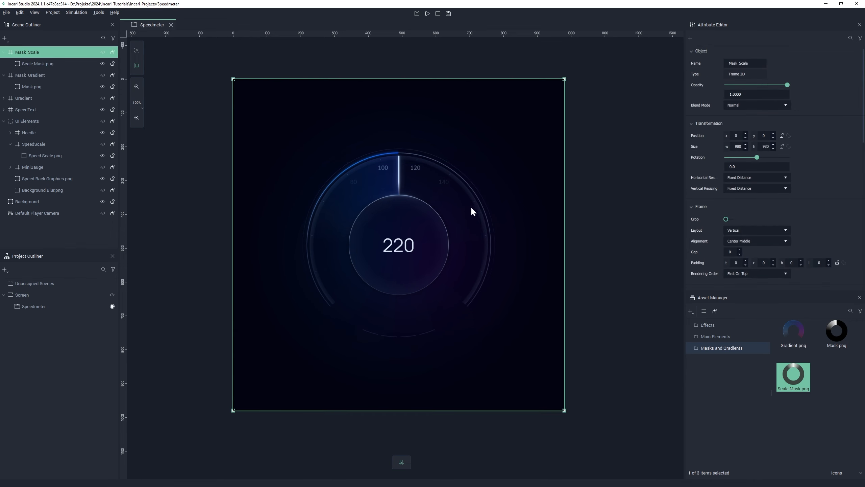
{"action": "left_click", "coordinate": [3, 53]}
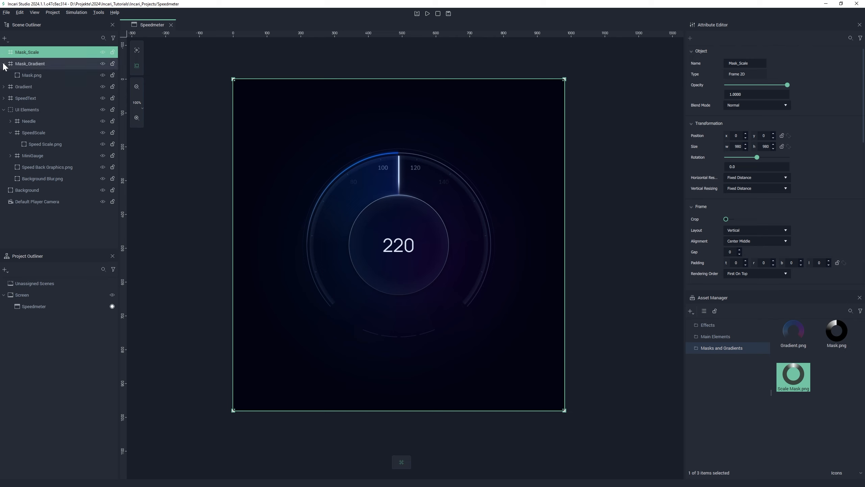
{"action": "left_click", "coordinate": [4, 64]}
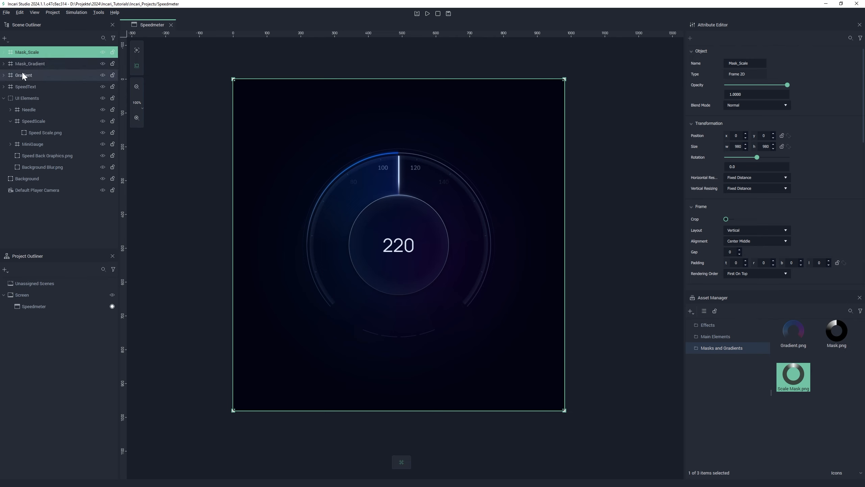
Create a new frame at the root of the scene and name it RotatingObjects
{"action": "right_click", "coordinate": [44, 206]}
{"action": "mouse_move", "coordinate": [77, 213]}
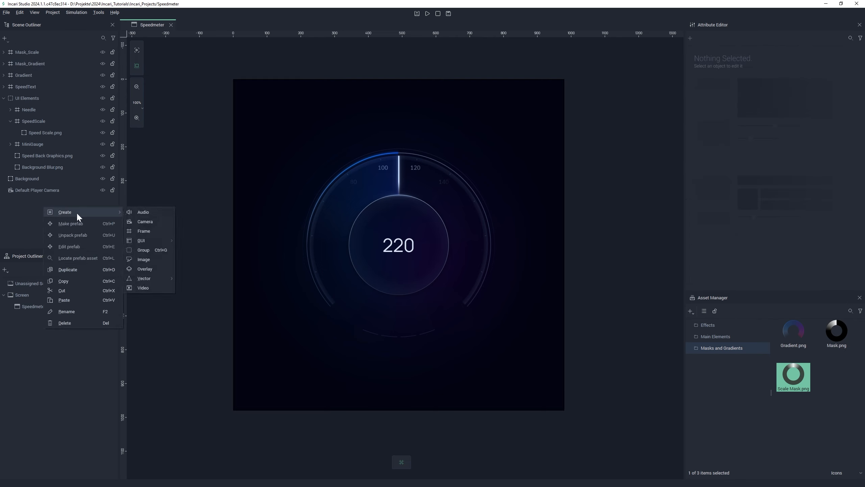
{"action": "left_click", "coordinate": [152, 231]}
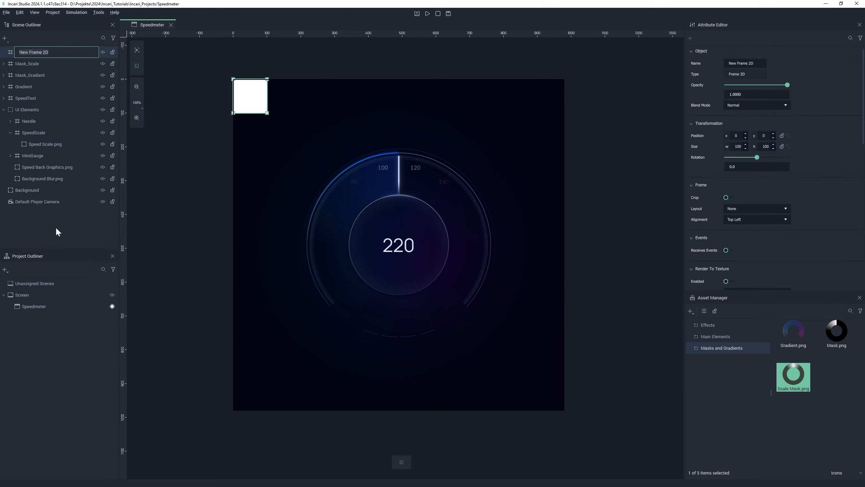
{"action": "type", "text": "RotatingObjects"}
{"action": "key", "text": "Return"}
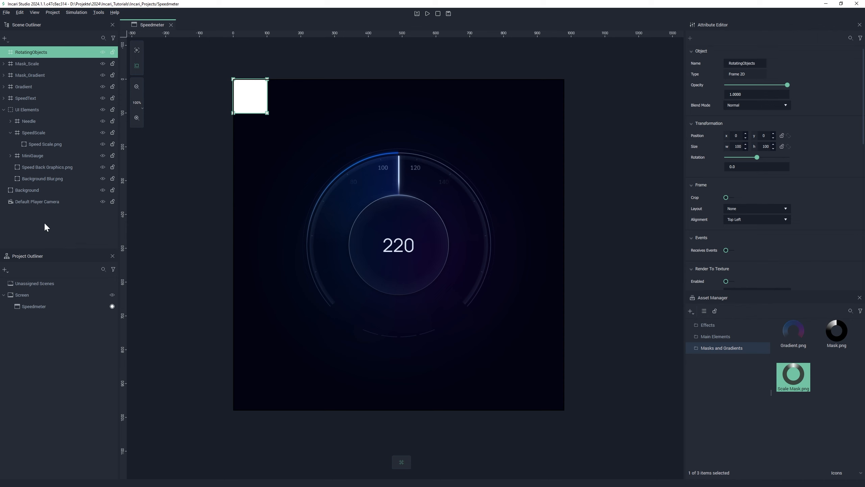
Move the Mask_Scale, Mask_Gradient and Needle frames together into the RotatingObjects frame
{"action": "left_click", "coordinate": [27, 66]}
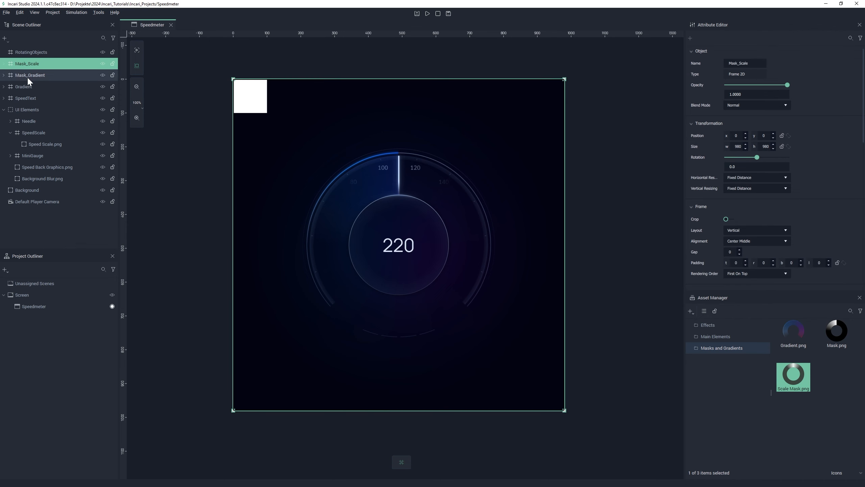
{"action": "left_click", "coordinate": [34, 77], "text": "ctrl"}
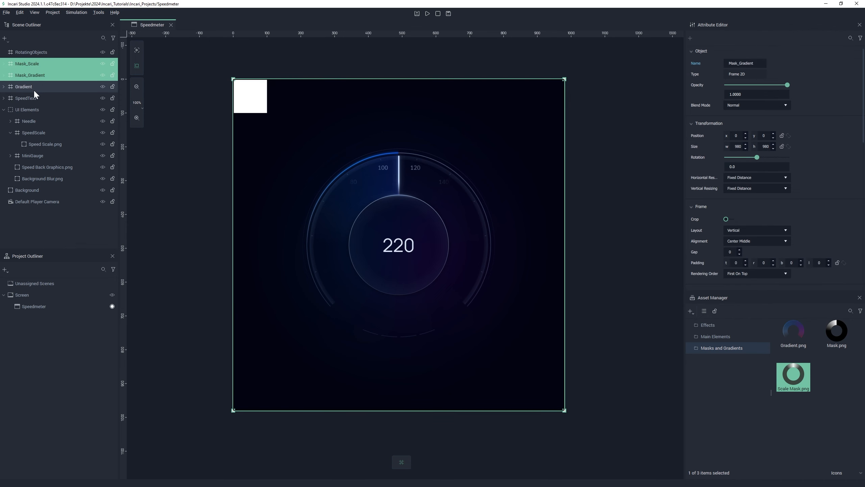
{"action": "left_click", "coordinate": [31, 121], "text": "ctrl"}
{"action": "left_click_drag", "start_coordinate": [37, 63], "coordinate": [34, 52]}
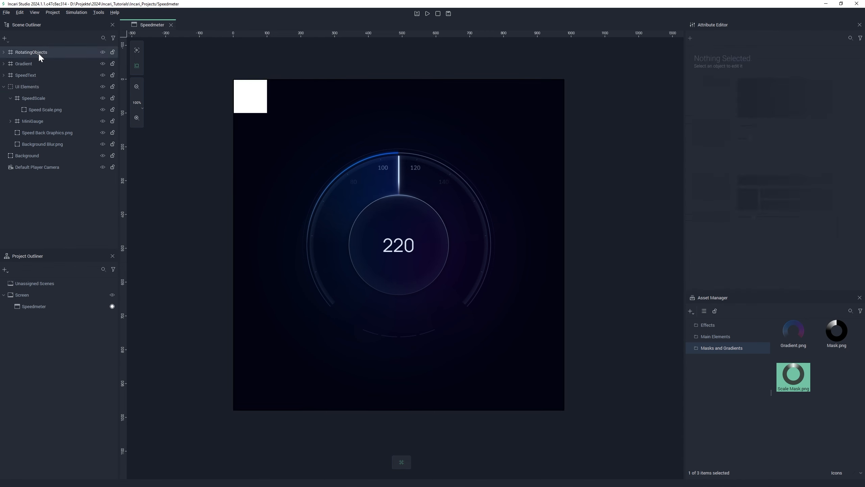
Remove the white fill paint from the RotatingObjects frame and set its size to 980 by 980
{"action": "left_click", "coordinate": [38, 53]}
{"action": "scroll", "coordinate": [822, 228], "scroll_direction": "down", "scroll_amount": 3}
{"action": "left_click", "coordinate": [809, 227]}
{"action": "scroll", "coordinate": [810, 163], "scroll_direction": "up", "scroll_amount": 4}
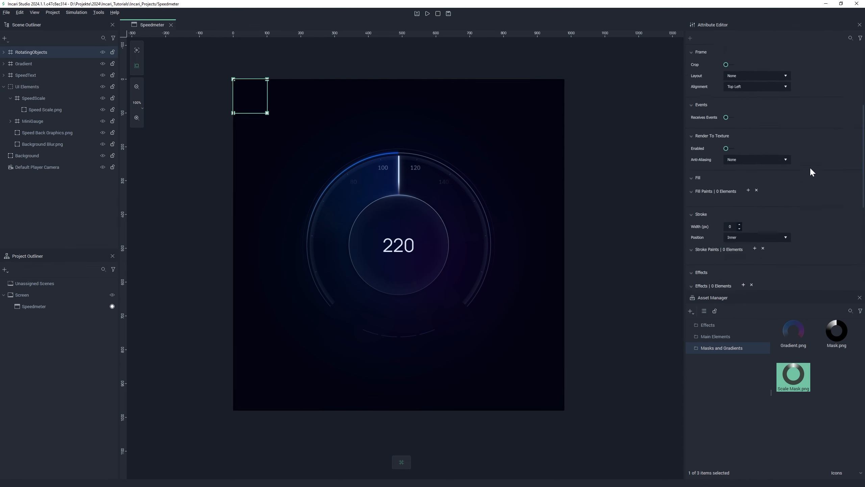
{"action": "type", "text": "980"}
{"action": "key", "text": "Tab"}
{"action": "type", "text": "980"}
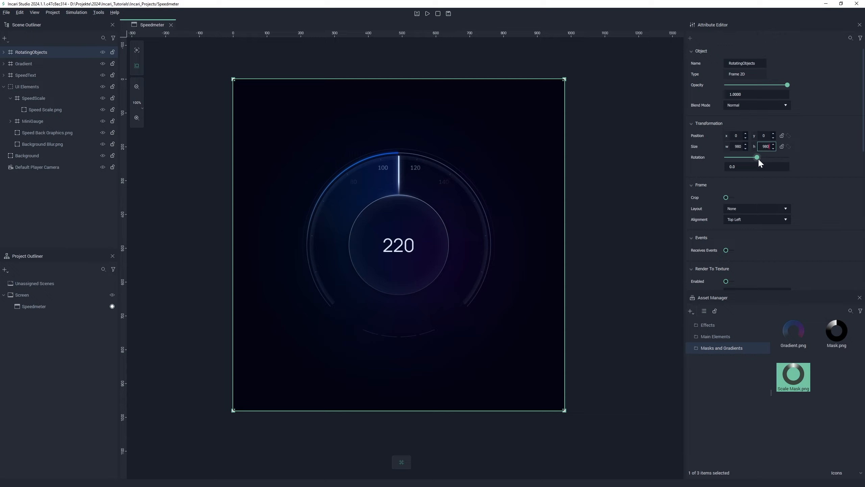
Test the RotatingObjects frame by rotating it to about 27 degrees, and reset its rotation to 0
{"action": "mouse_move", "coordinate": [758, 159]}
{"action": "left_mouse_down"}
{"action": "mouse_move", "coordinate": [742, 160]}
{"action": "mouse_move", "coordinate": [779, 160]}
{"action": "mouse_move", "coordinate": [761, 160]}
{"action": "left_mouse_up"}
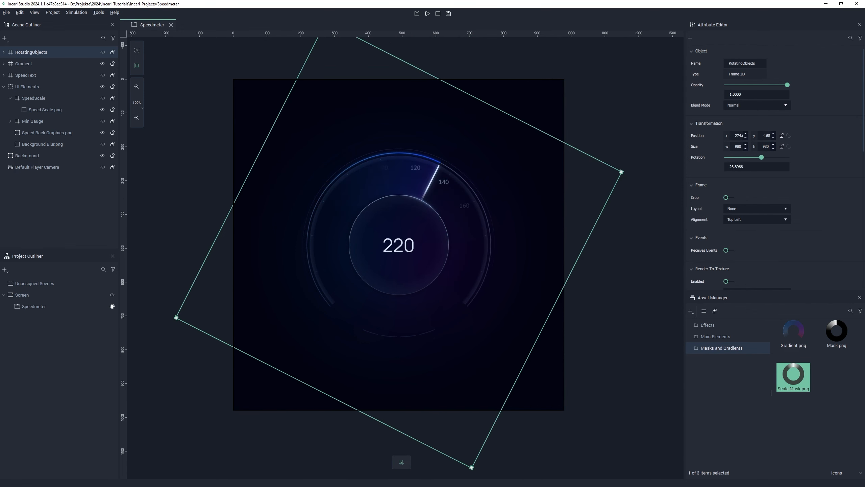
{"action": "type", "text": "0"}
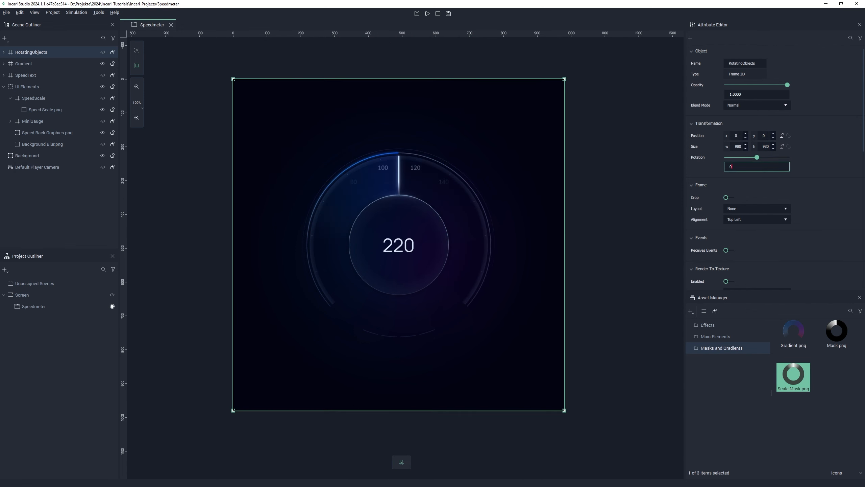